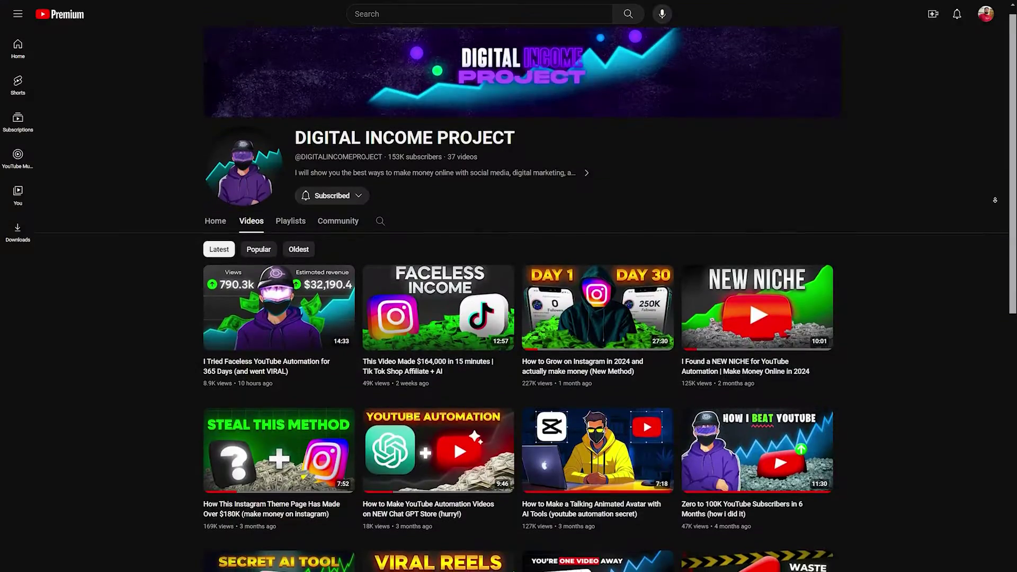
Open the '$164,000 in 15 minutes' video and scroll down the page while it plays.
left_click(427, 432)
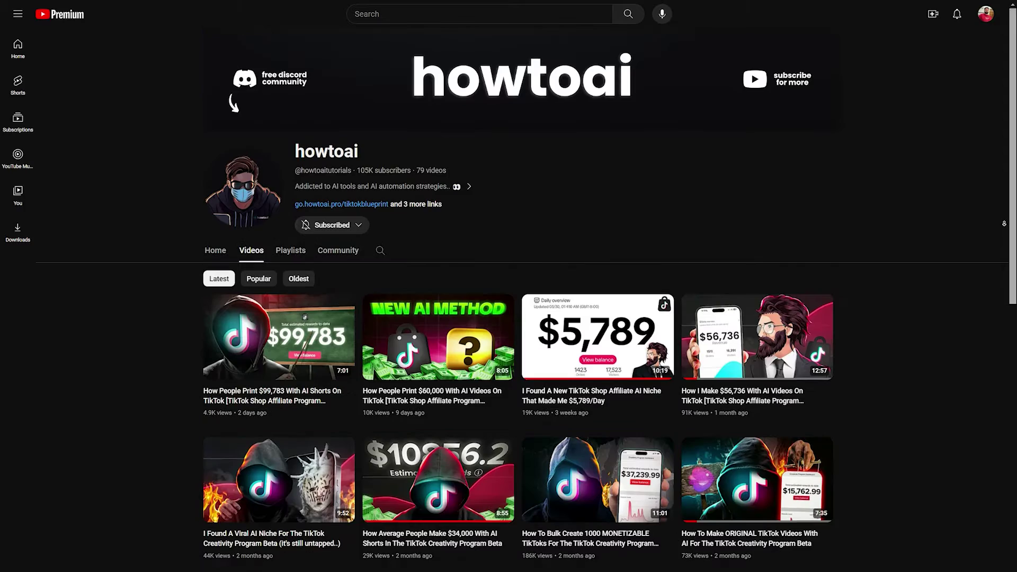
scroll(518, 371, "down", 1)
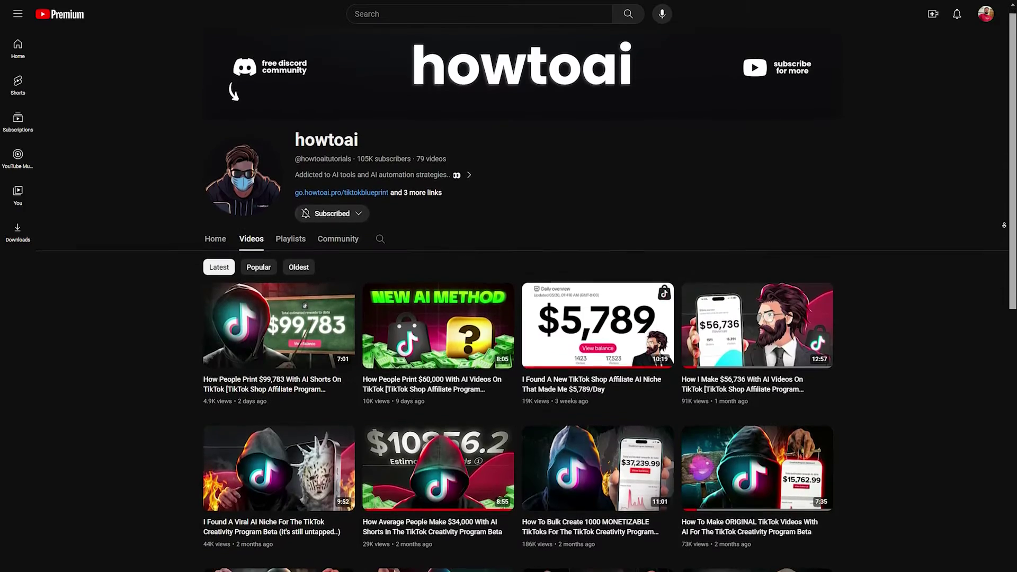
scroll(519, 371, "down", 1)
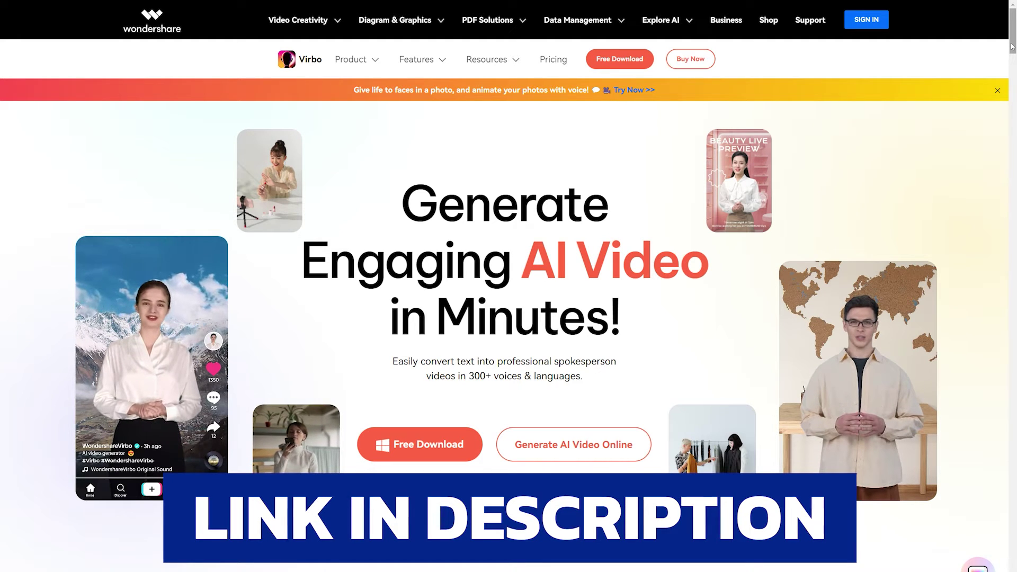
Open the Virbo for mobile product page and scroll through its features.
mouse_move(354, 60)
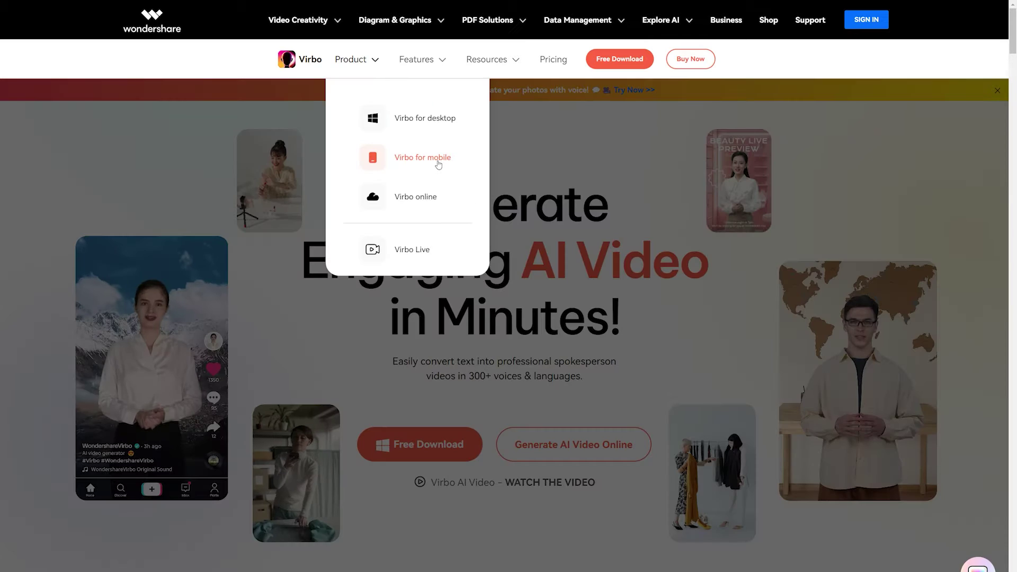
left_click(439, 162)
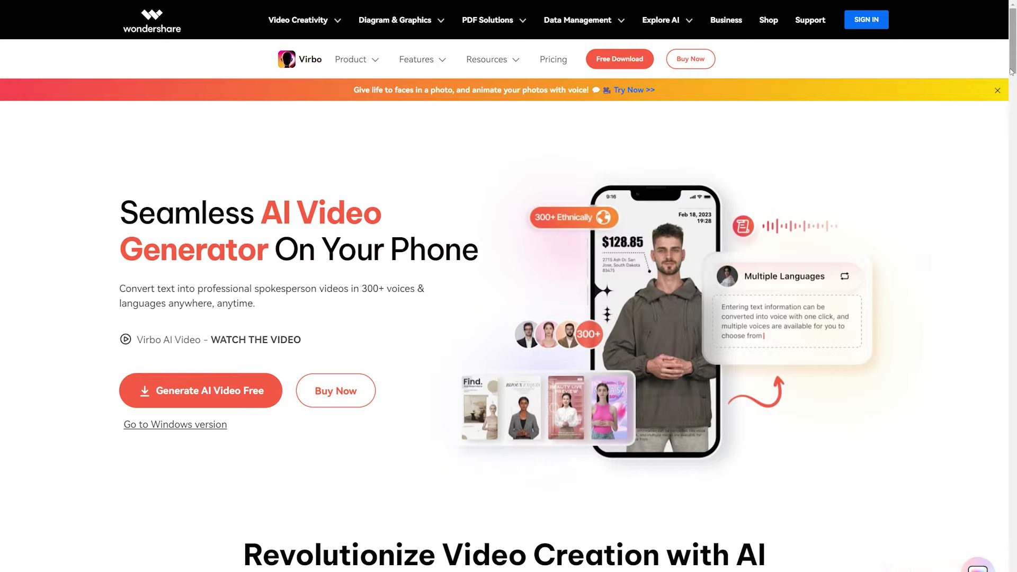
scroll(1012, 71, "down", 8)
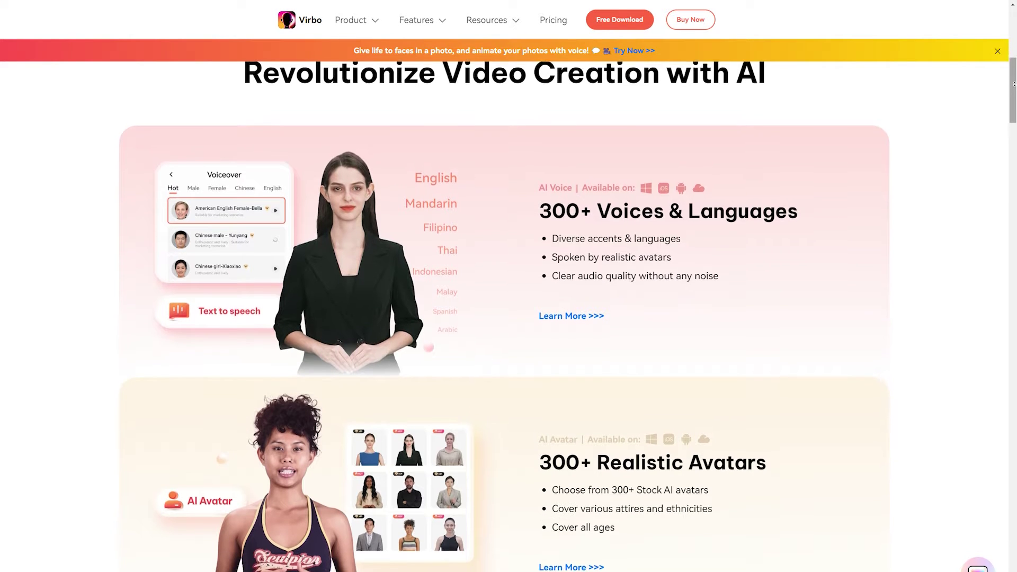
scroll(1014, 83, "down", 2)
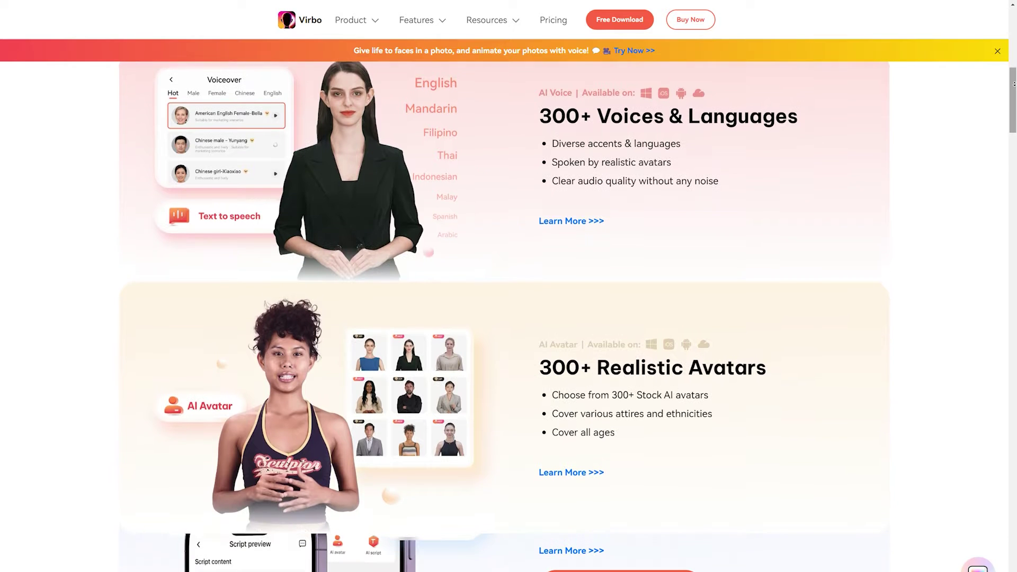
scroll(1015, 83, "down", 2)
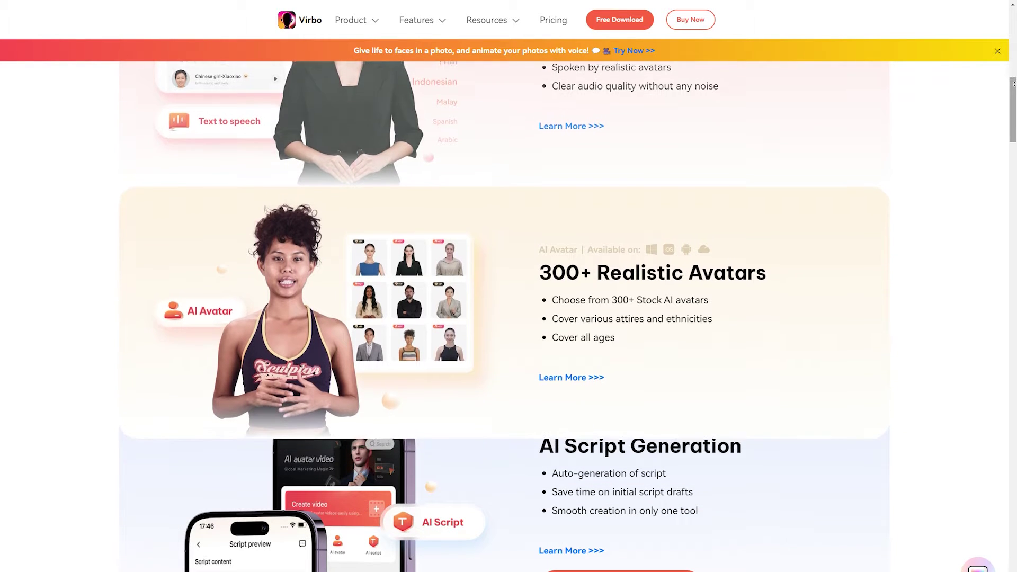
scroll(1014, 83, "down", 2)
scroll(1014, 84, "down", 8)
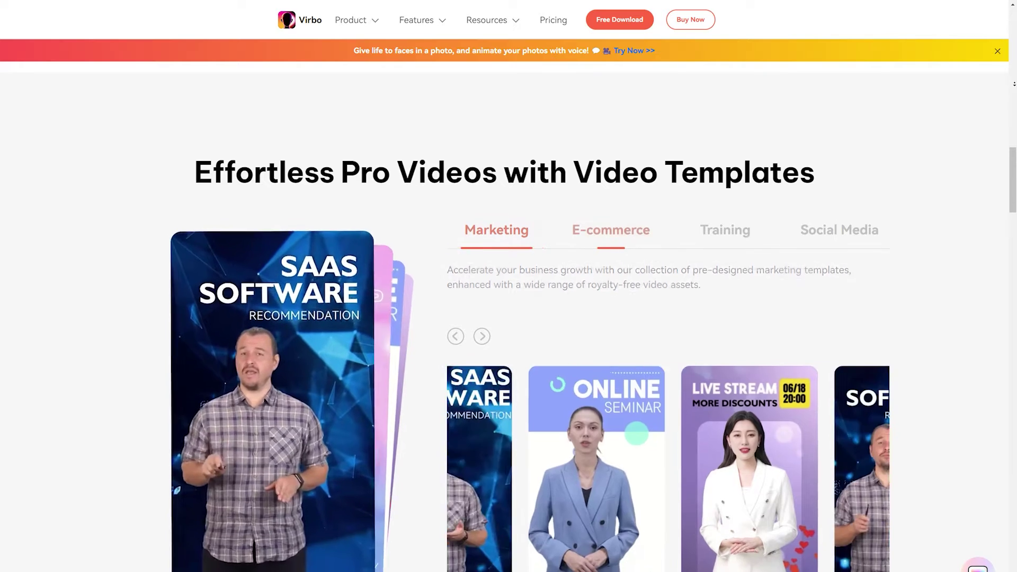
scroll(1014, 83, "down", 2)
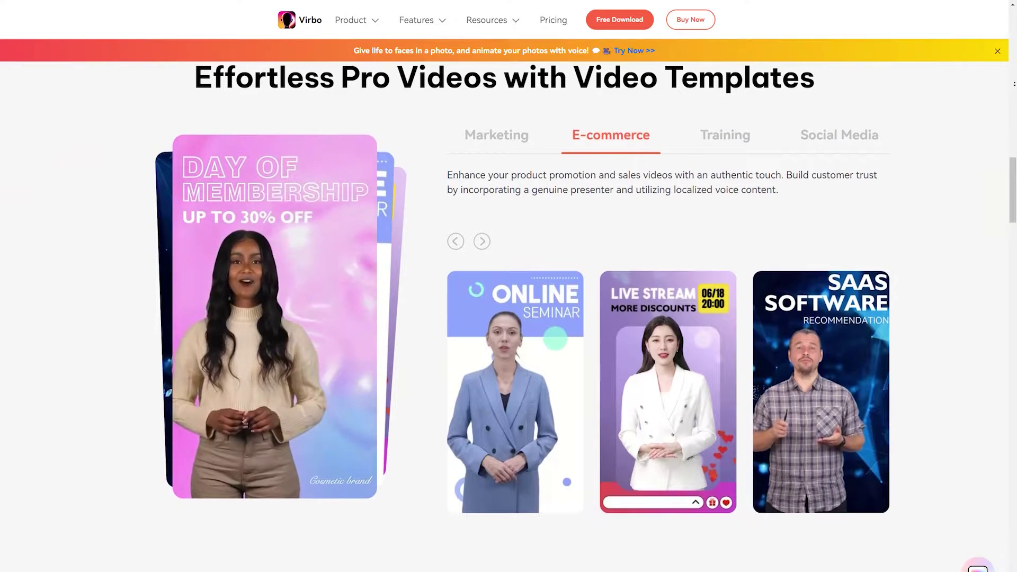
View the E-commerce template examples and the Custom AI Avatars page, then launch the online AI video generator.
left_click(1014, 98)
left_click_drag(1014, 105, 1014, 124)
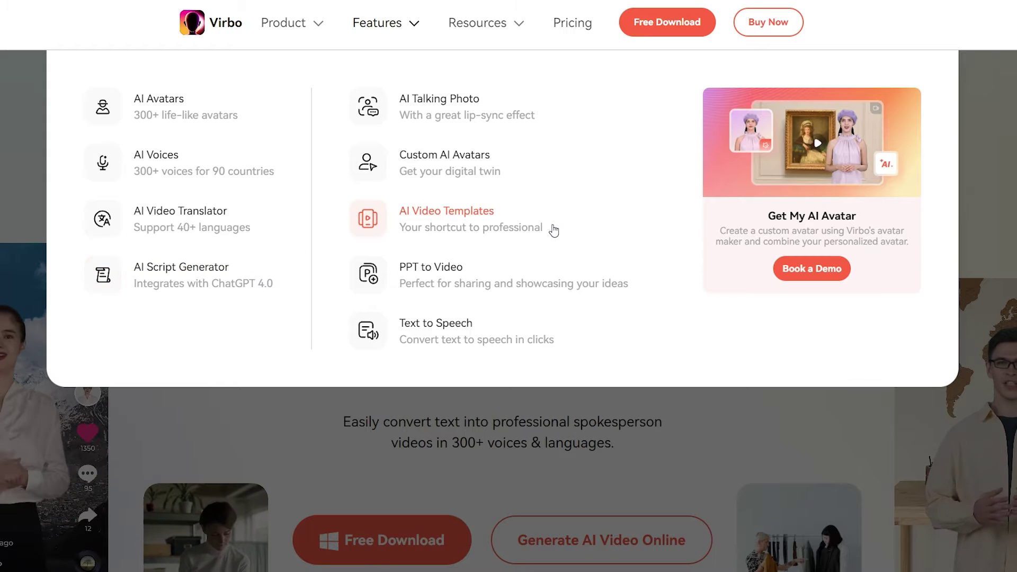
left_click(529, 170)
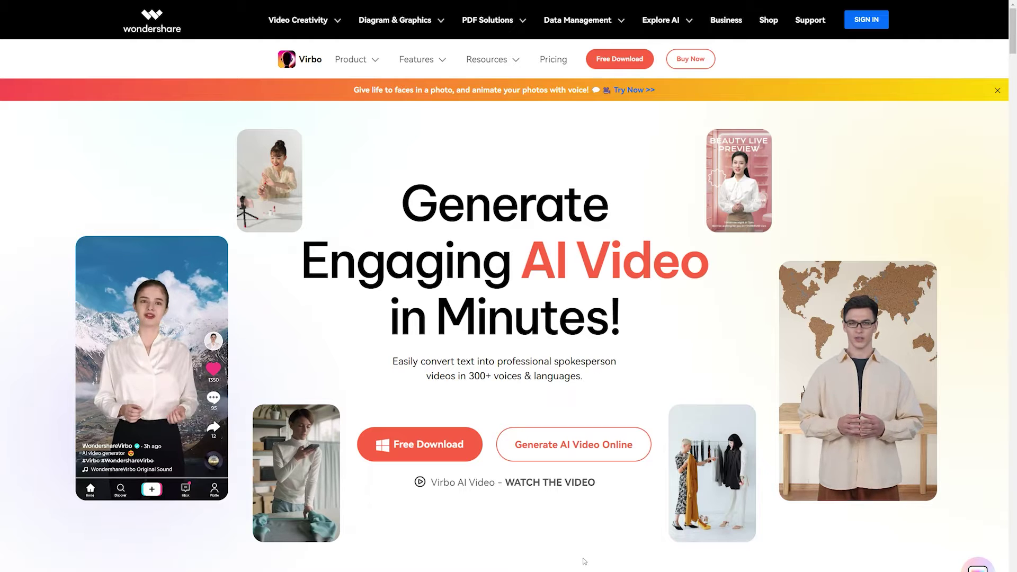
left_click(611, 454)
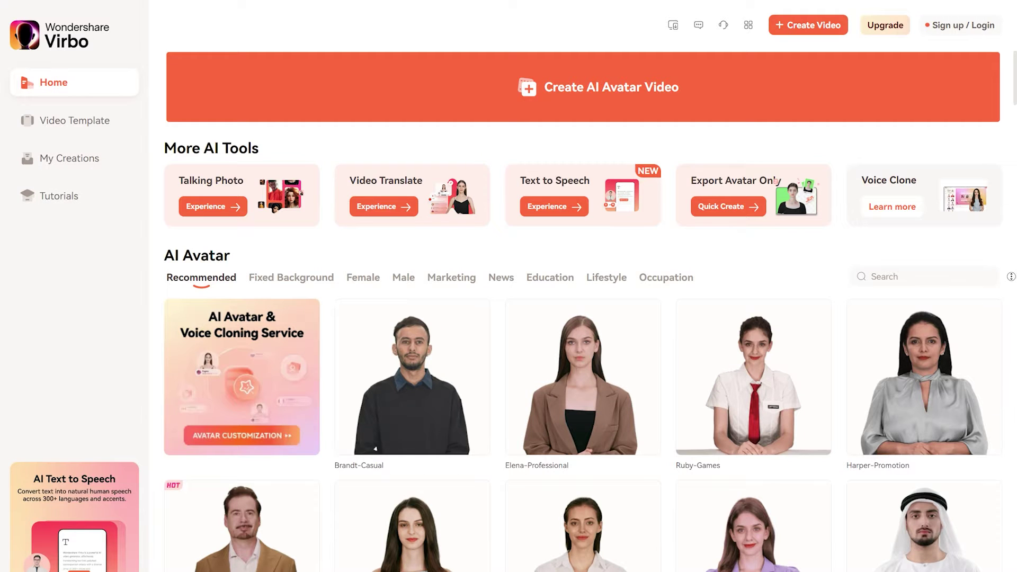
scroll(1011, 277, "down", 2)
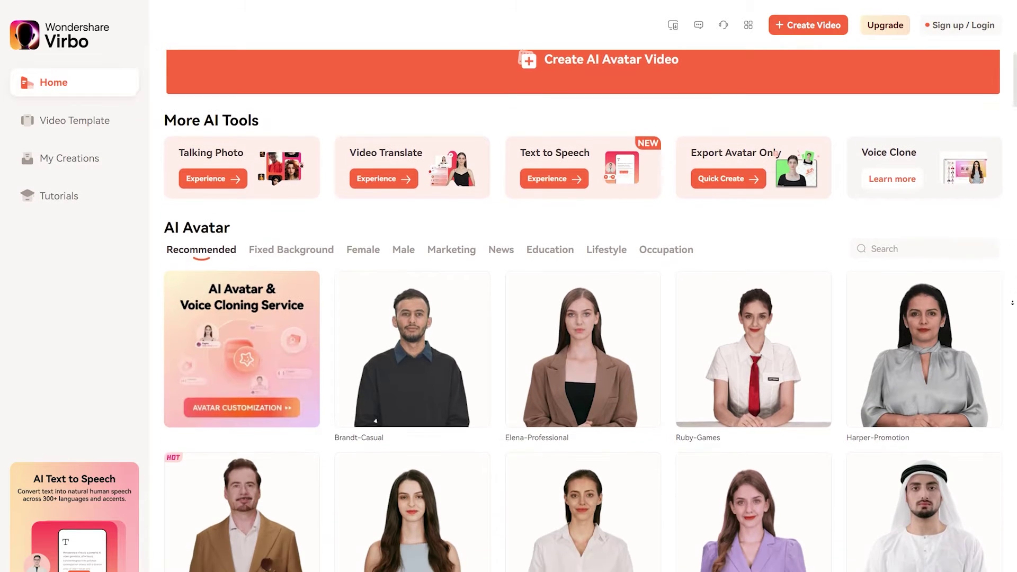
scroll(1012, 307, "down", 4)
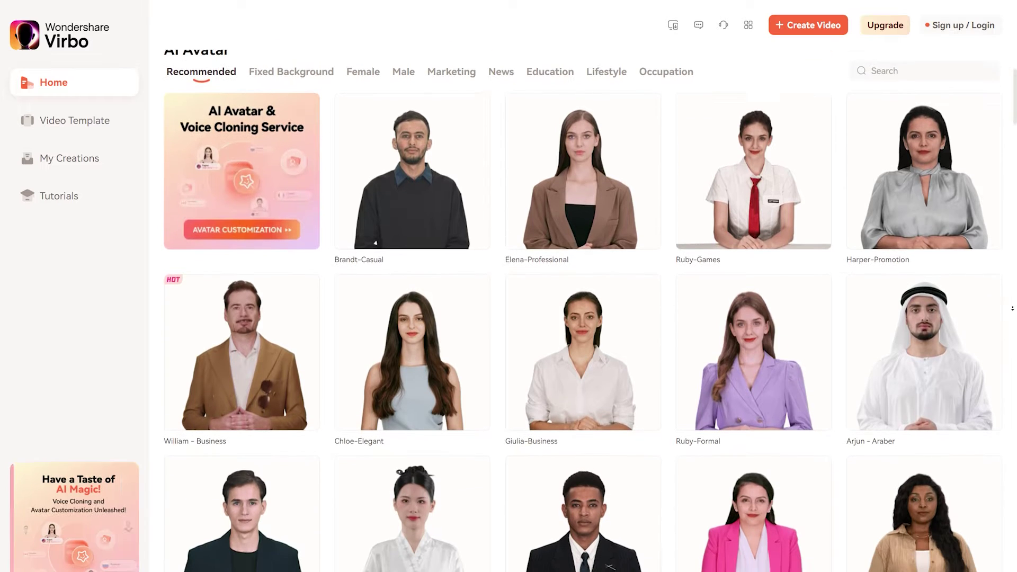
scroll(1013, 308, "down", 4)
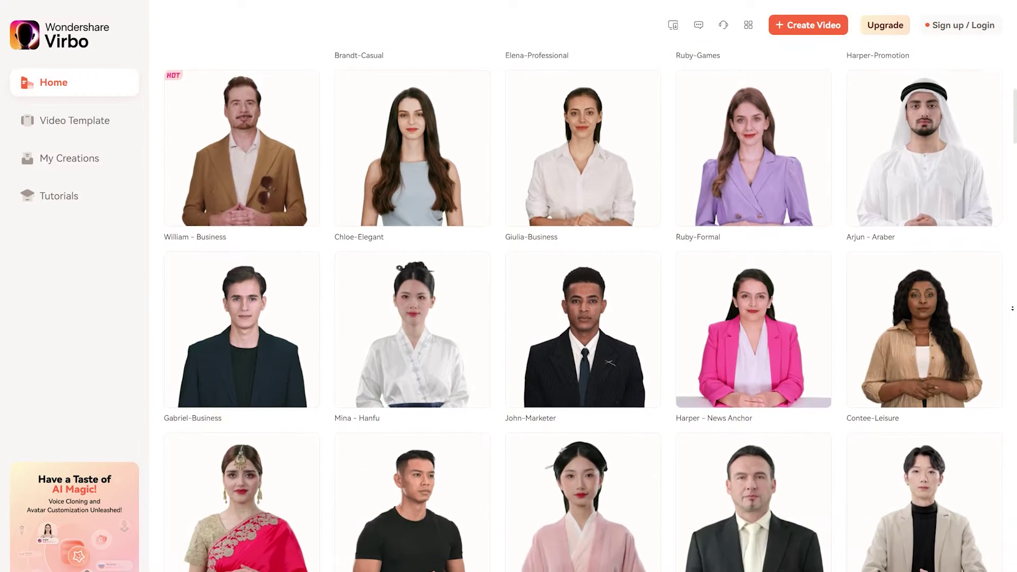
scroll(1013, 308, "down", 4)
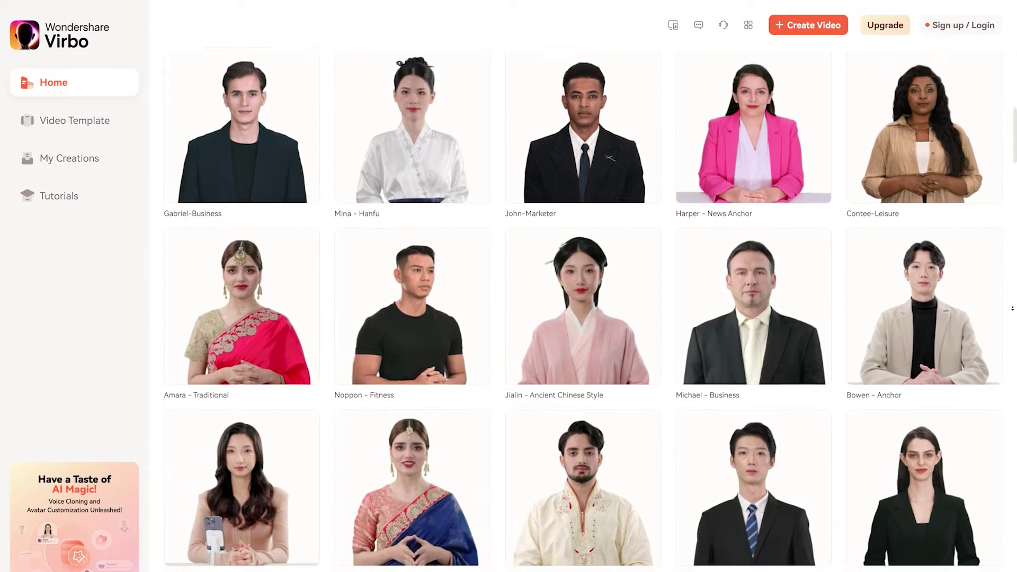
scroll(1012, 309, "down", 4)
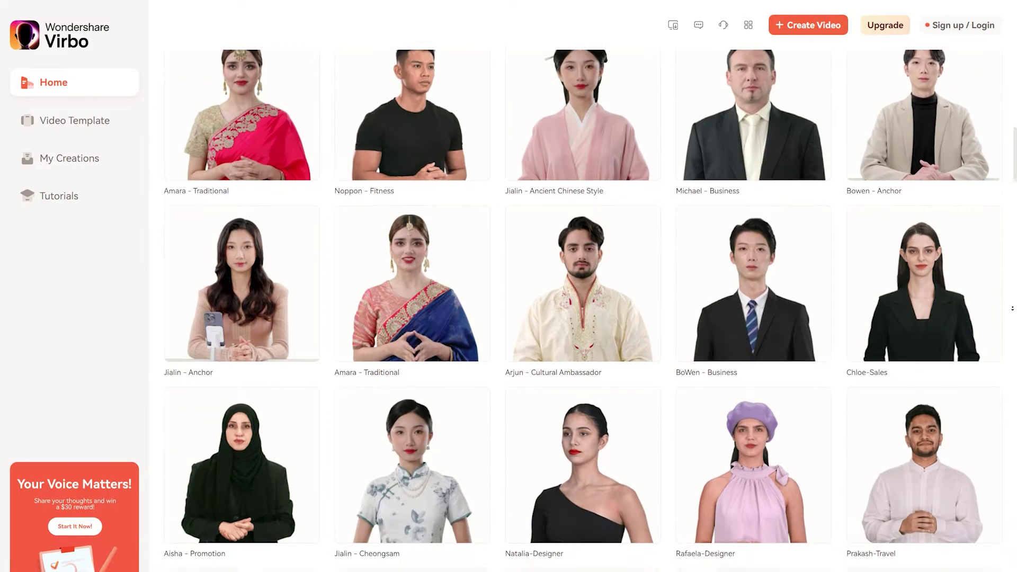
scroll(1013, 308, "down", 4)
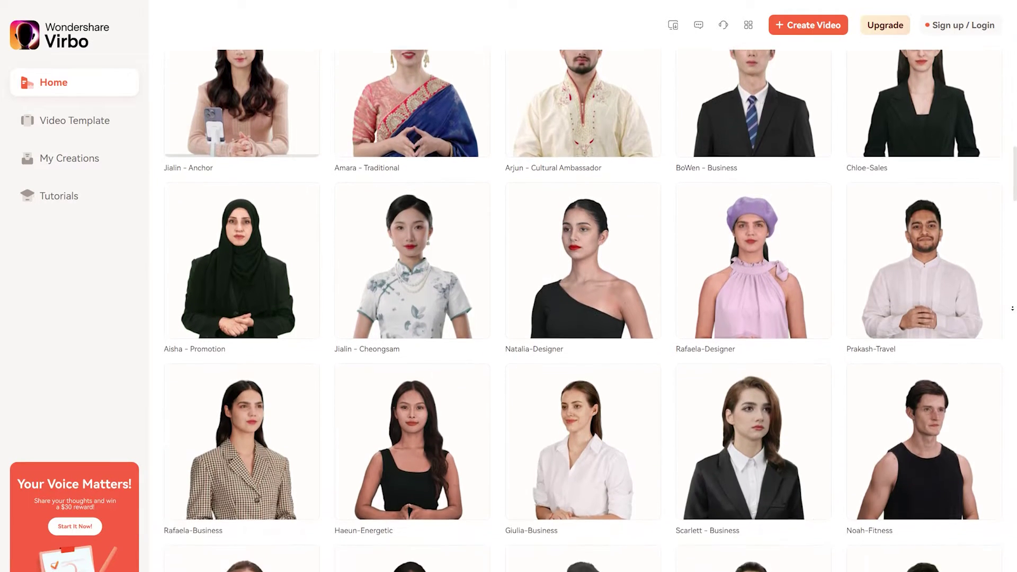
scroll(1012, 309, "down", 1)
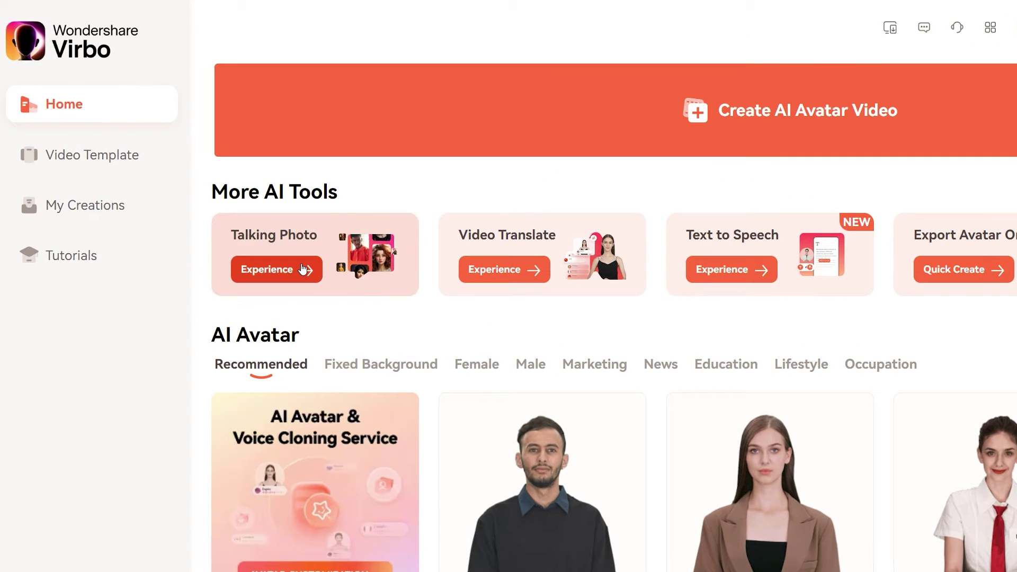
Upload the 'character' image from Downloads as a Talking Photo, confirm the crop, and continue.
left_click(303, 269)
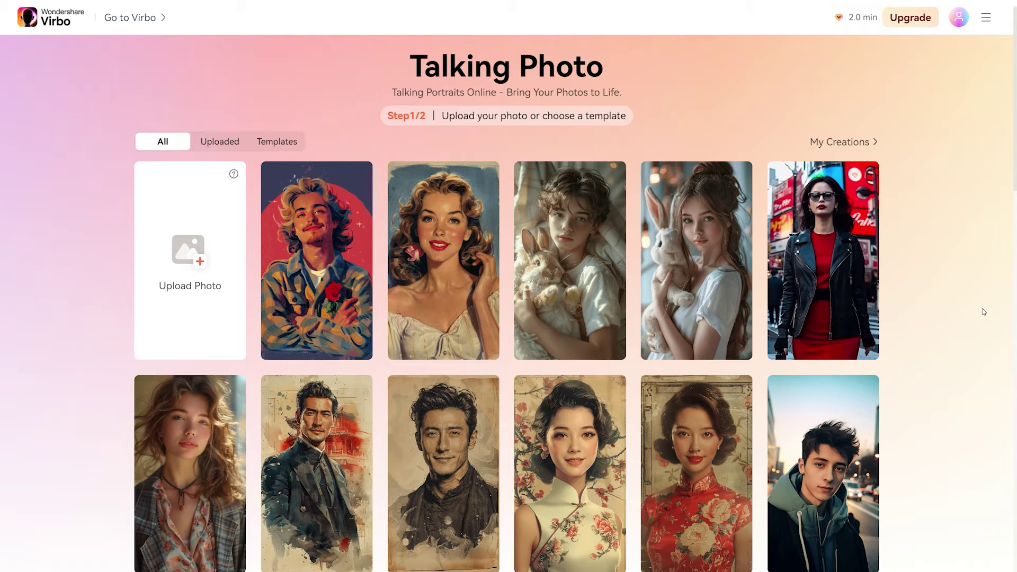
left_click(234, 214)
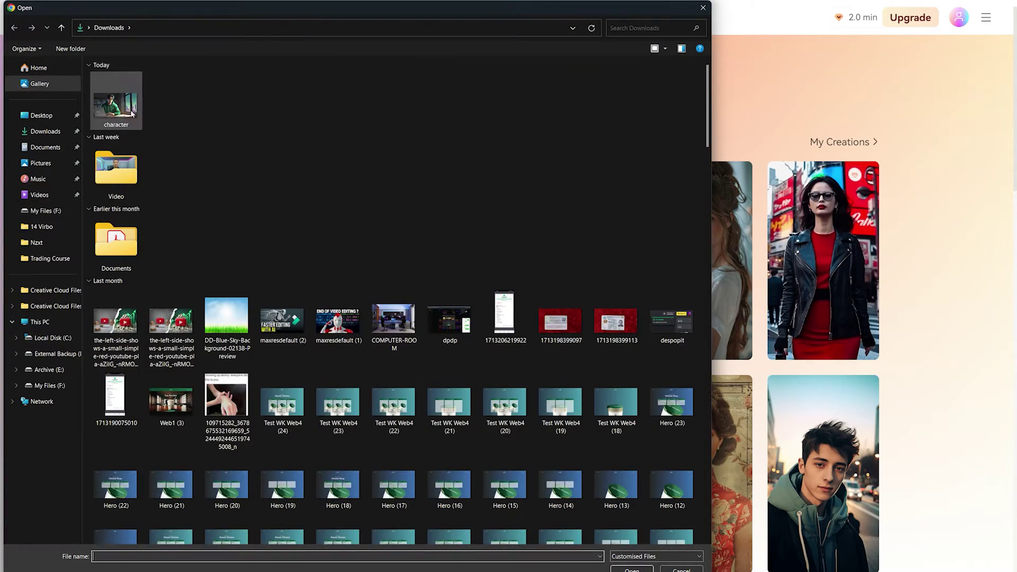
double_click(131, 113)
left_click(711, 440)
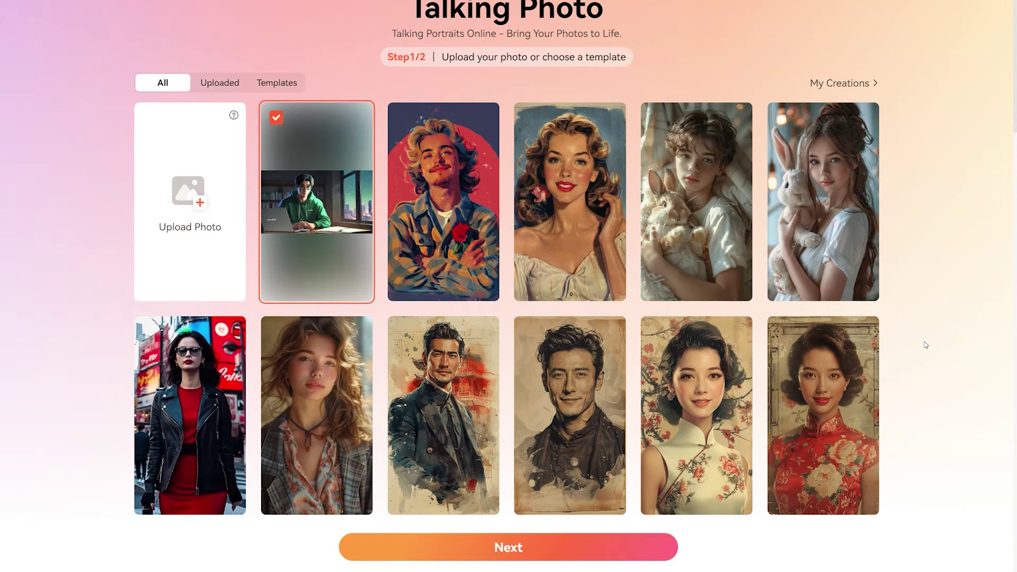
left_click(626, 559)
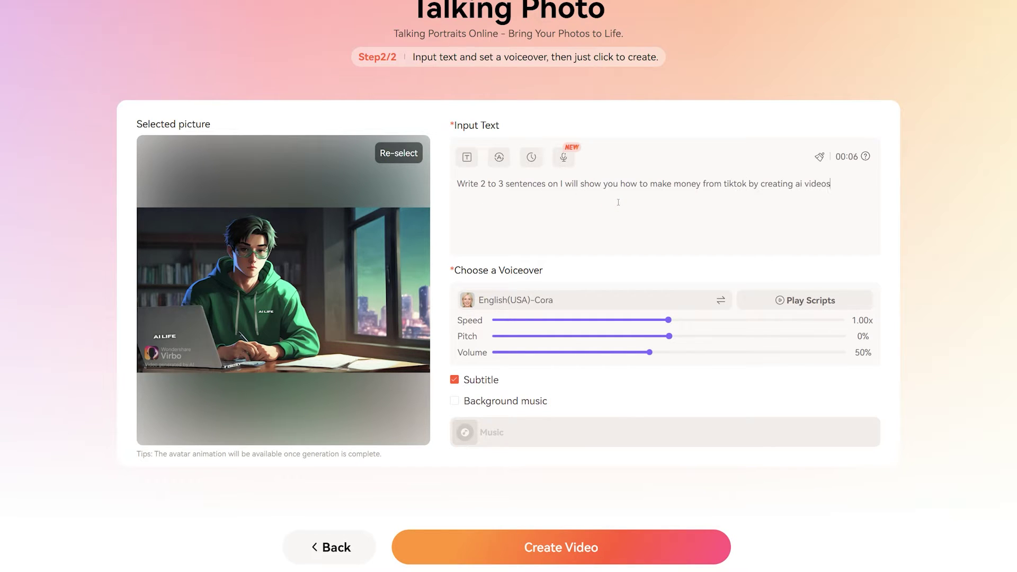
Rewrite the prompt as a Professional AI script and apply it to the input text.
left_click(469, 159)
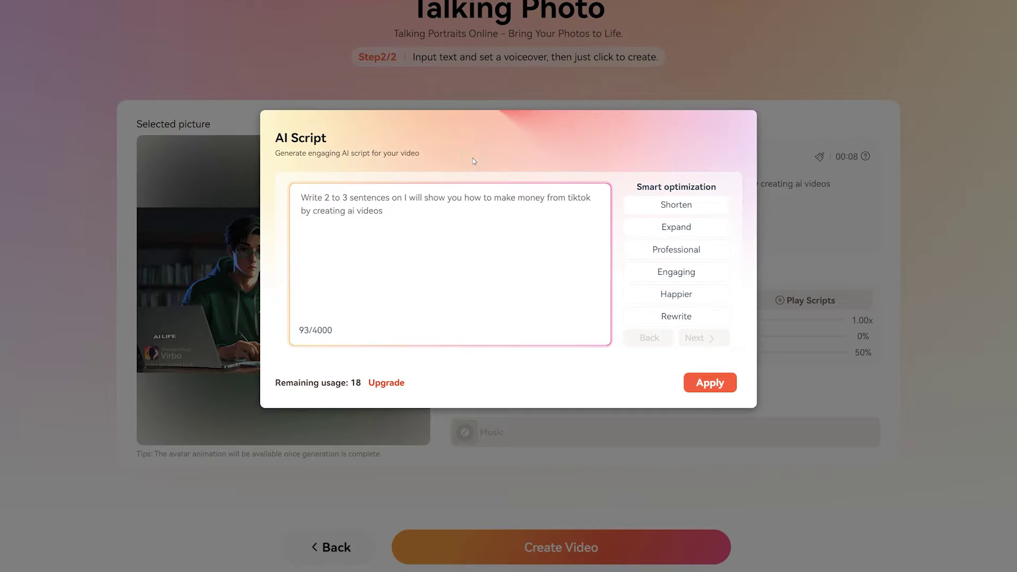
left_click(687, 256)
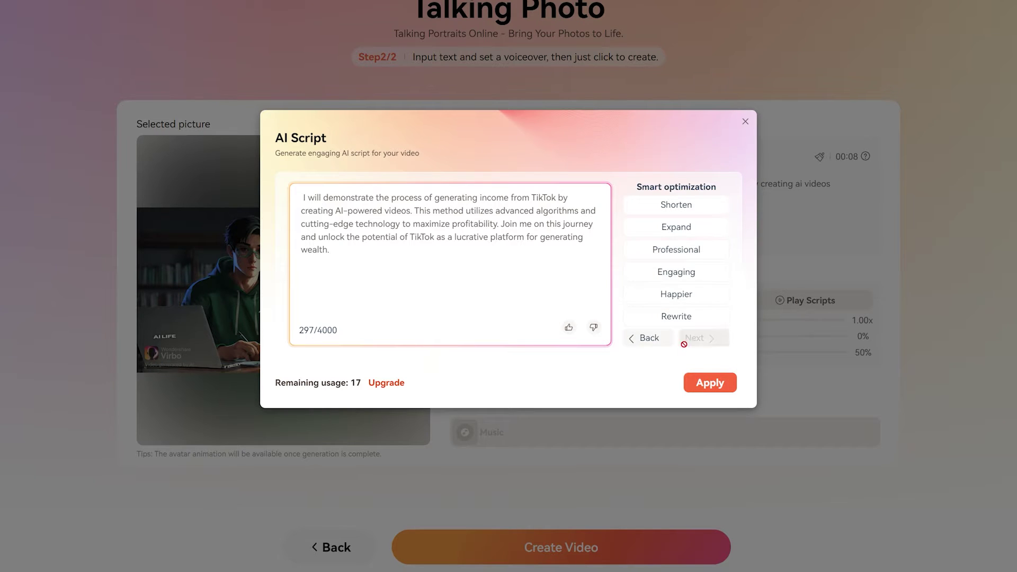
left_click(708, 383)
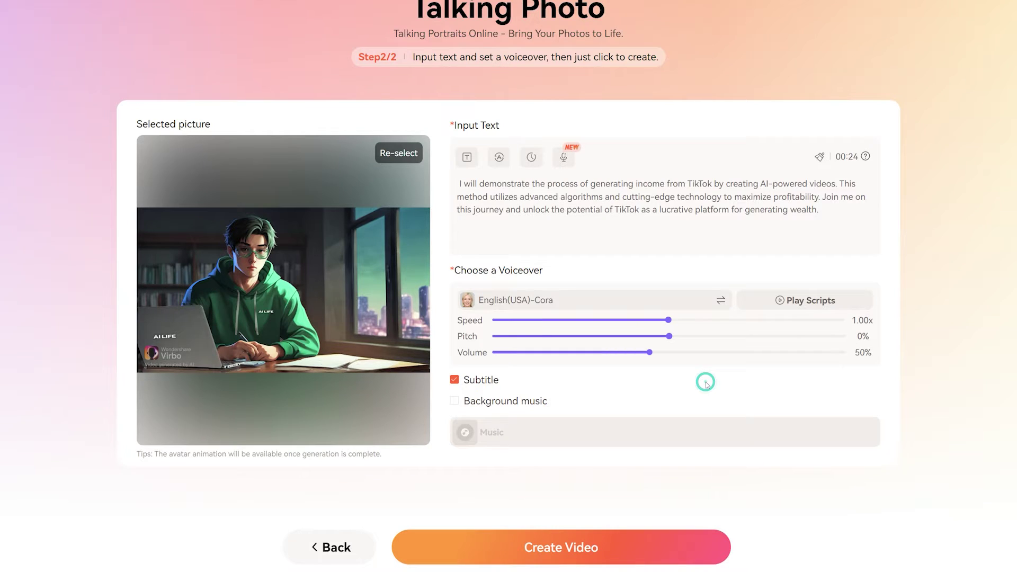
Preview an Arabic AI translation of the script, then close it without applying.
left_click(499, 158)
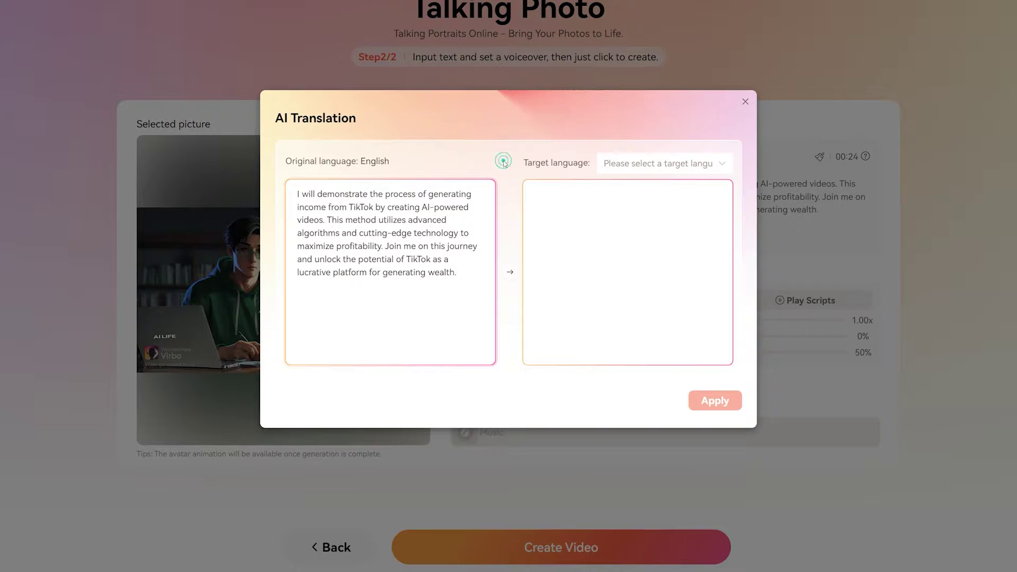
left_click(641, 165)
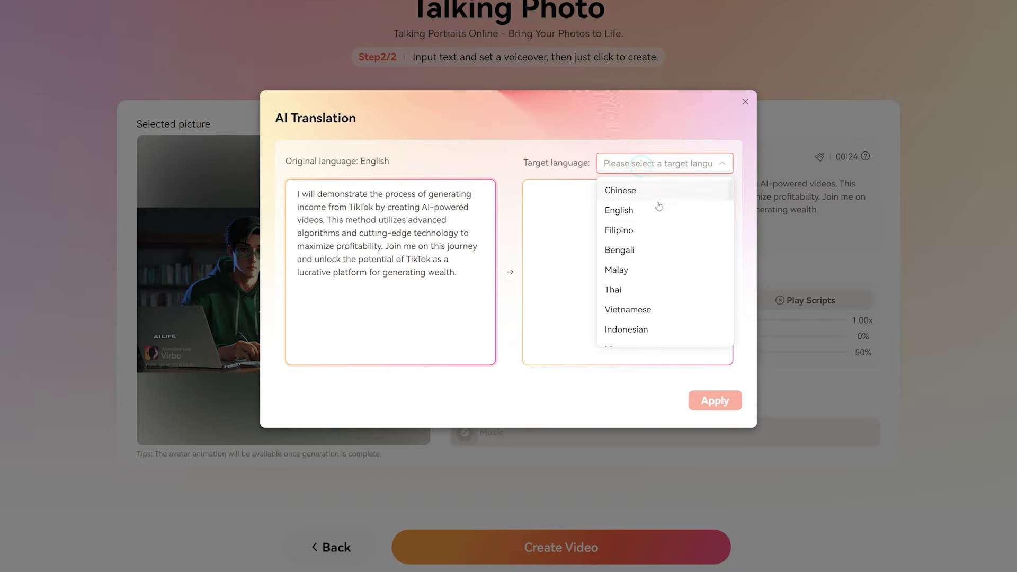
scroll(676, 261, "down", 2)
left_click(636, 278)
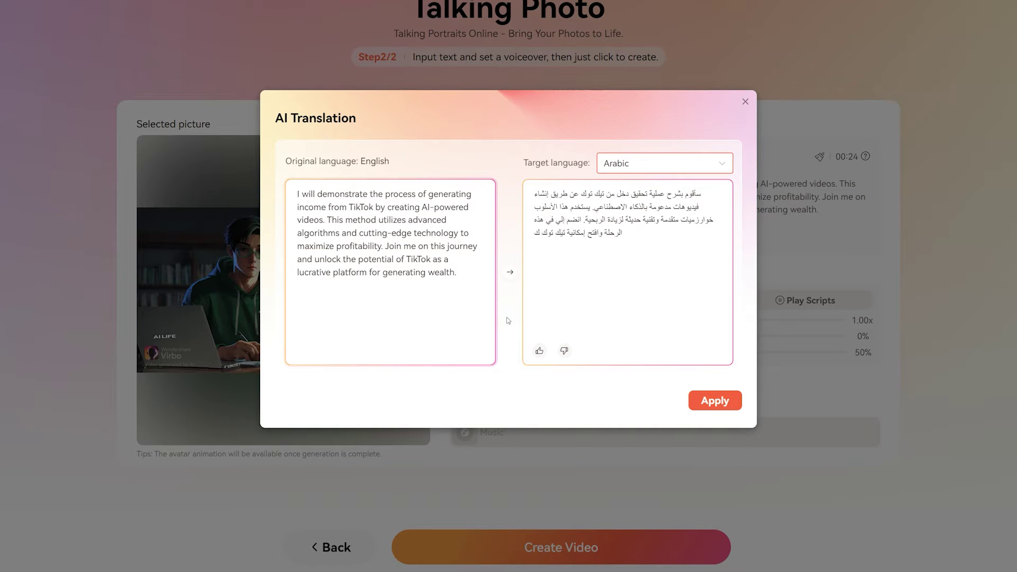
left_click(745, 102)
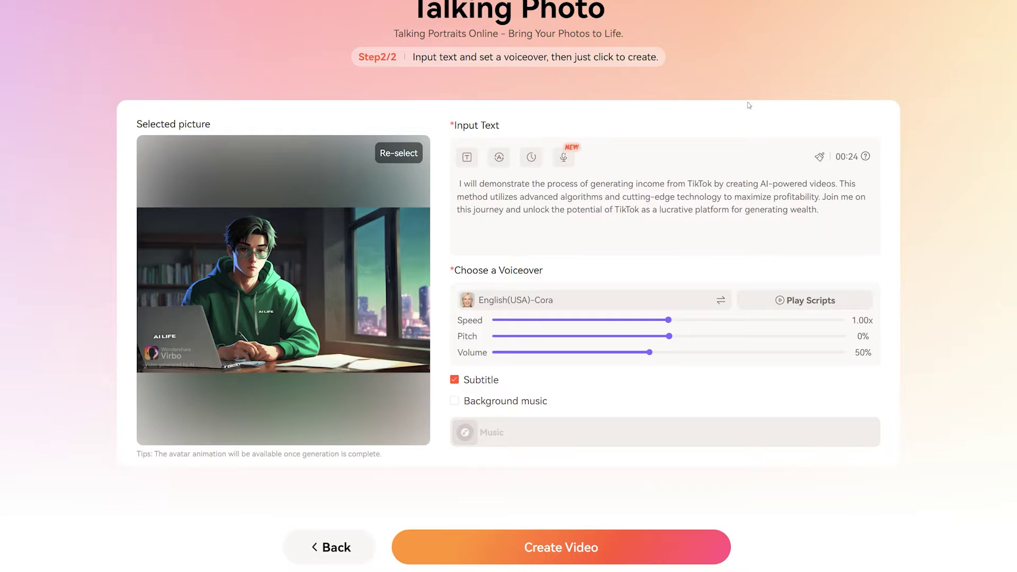
left_click(534, 160)
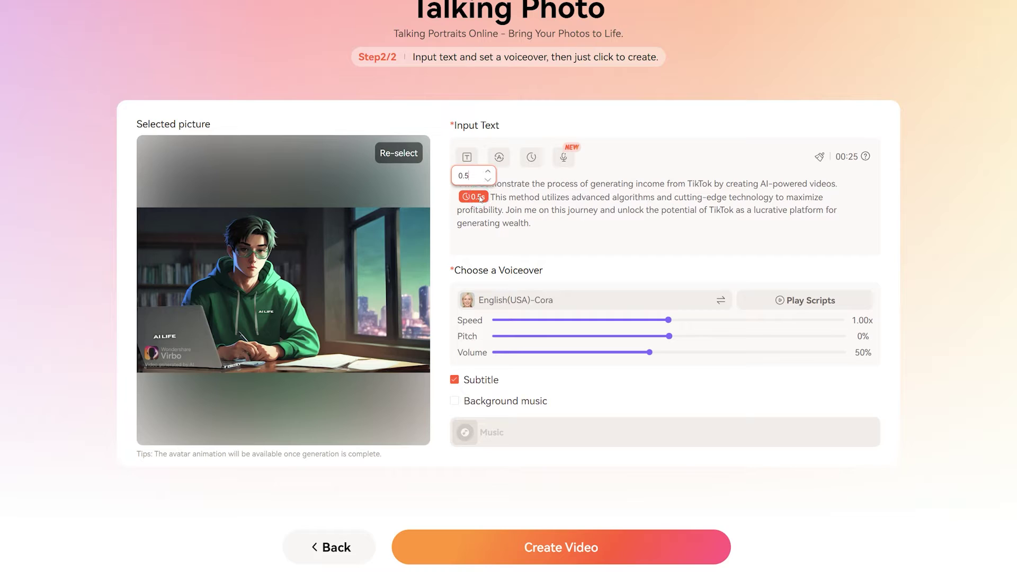
type("2")
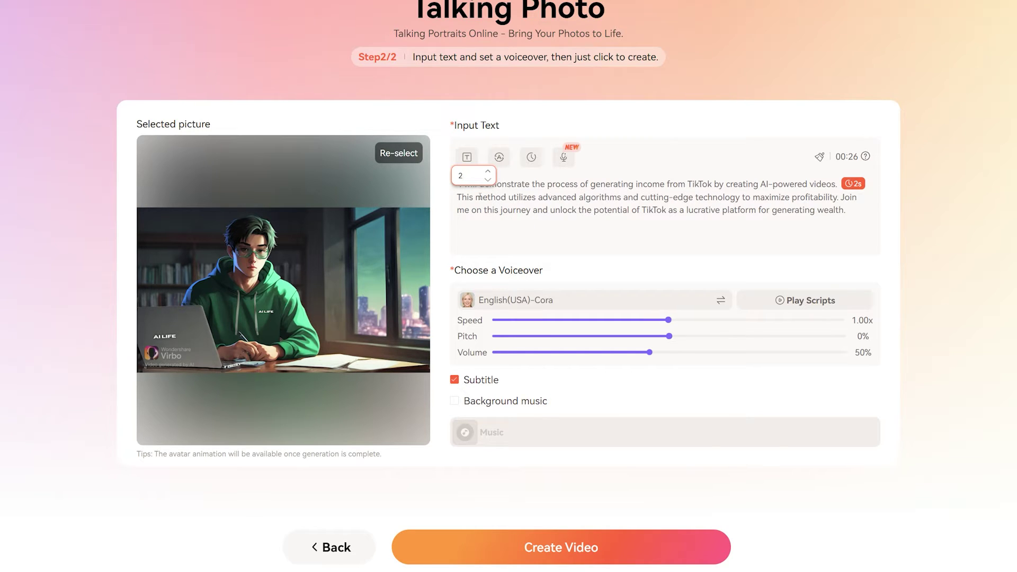
left_click(610, 244)
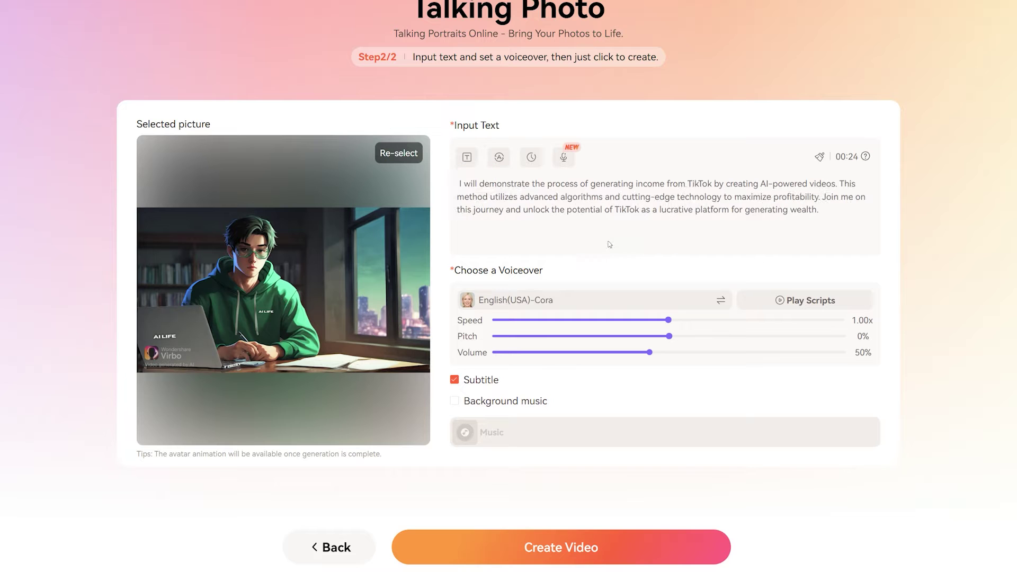
left_click(564, 158)
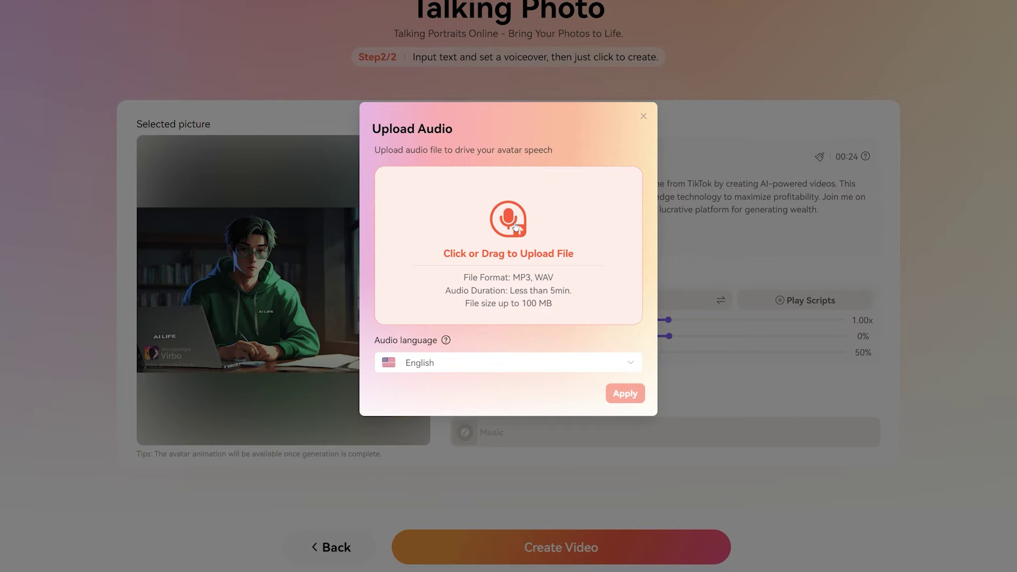
key("Escape")
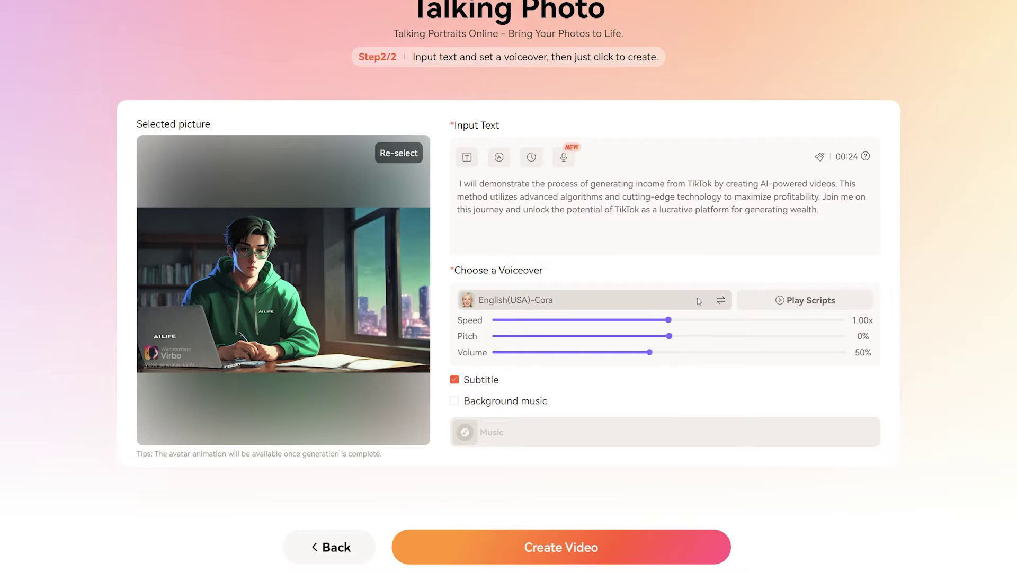
Set the voiceover to English(UK)-Tom.
left_click(697, 298)
left_click(632, 219)
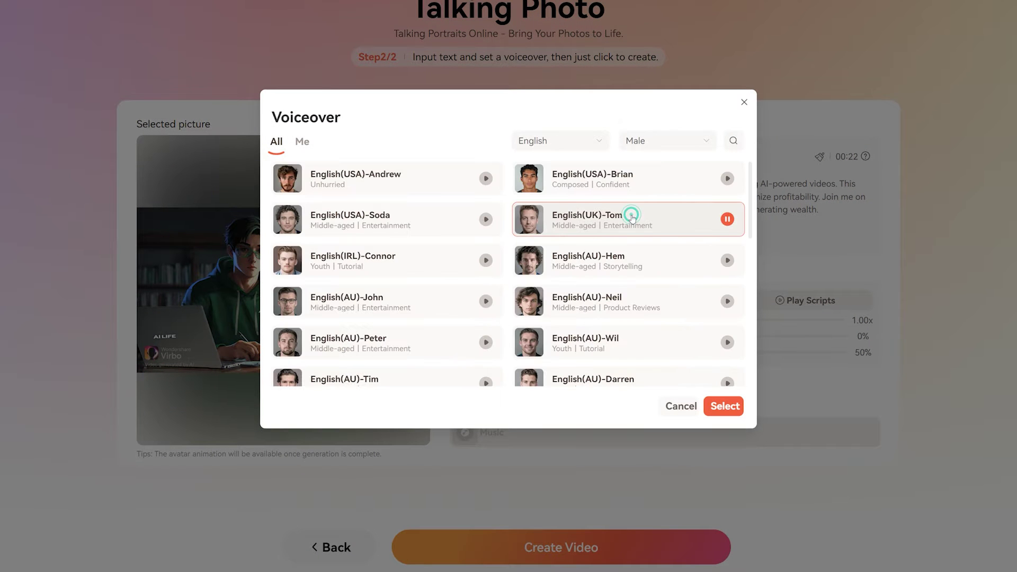
left_click(722, 406)
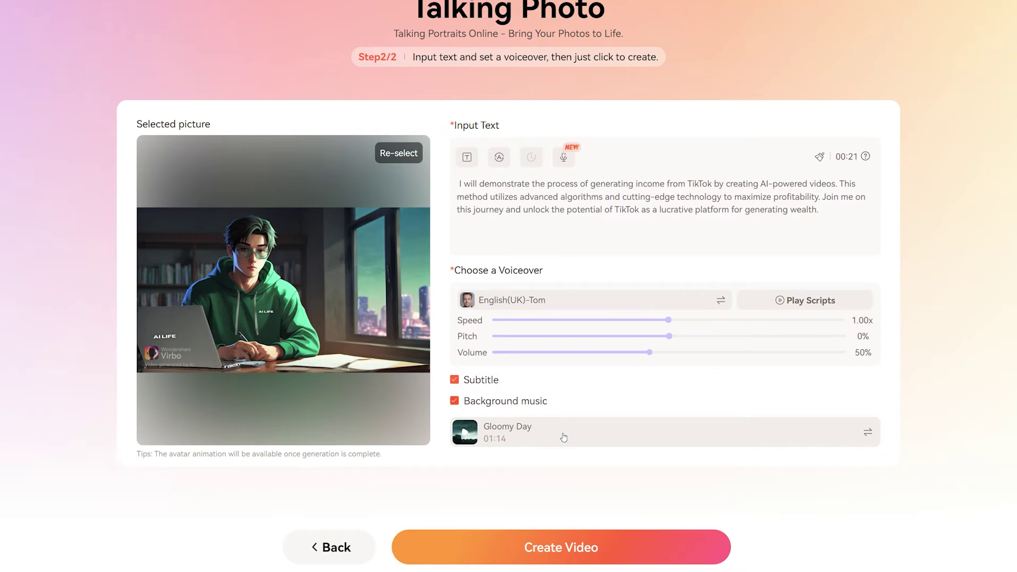
Look over the background music choices without picking one, then create the talking photo video.
left_click(564, 437)
scroll(684, 184, "down", 2)
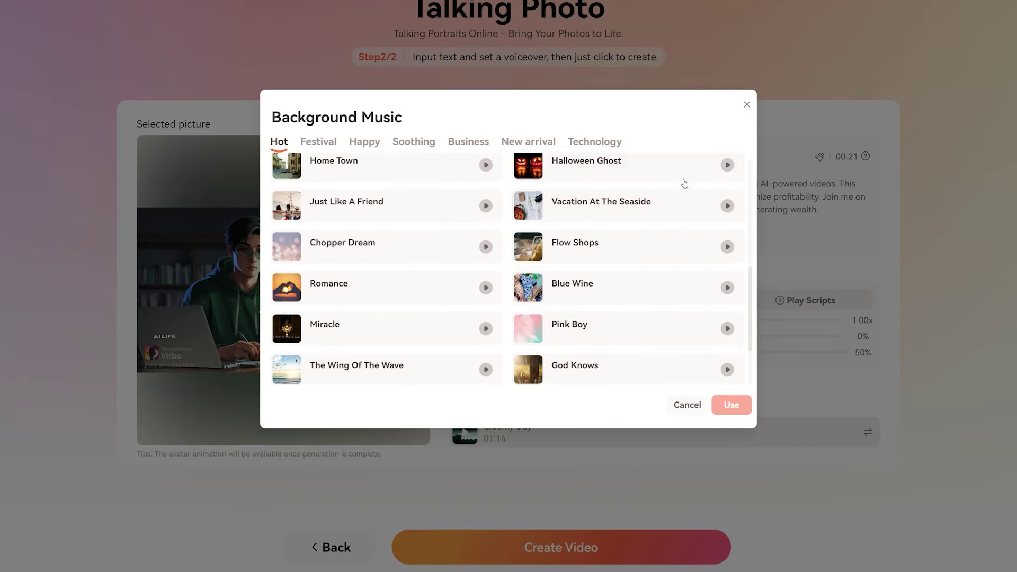
left_click(747, 105)
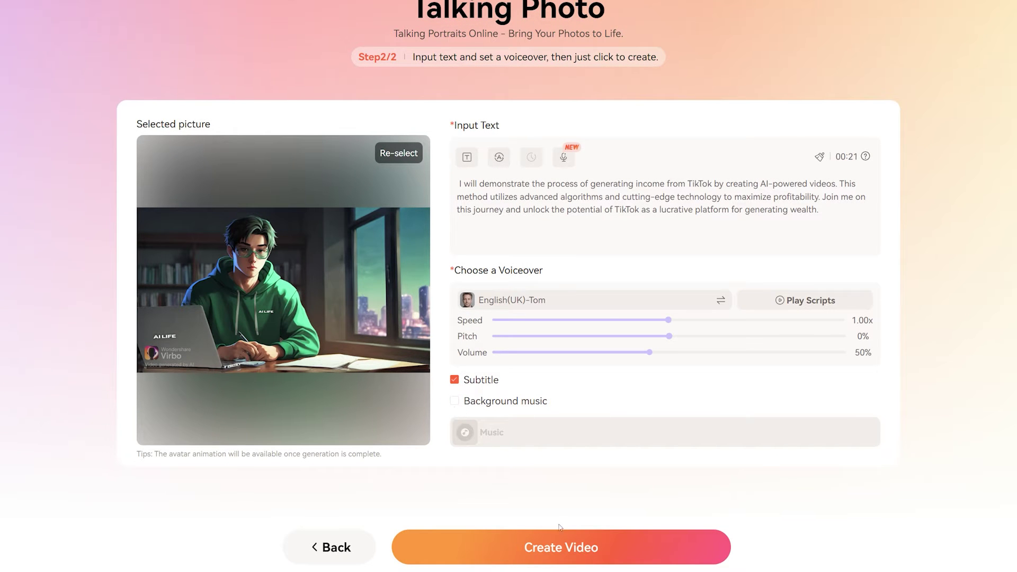
left_click(574, 549)
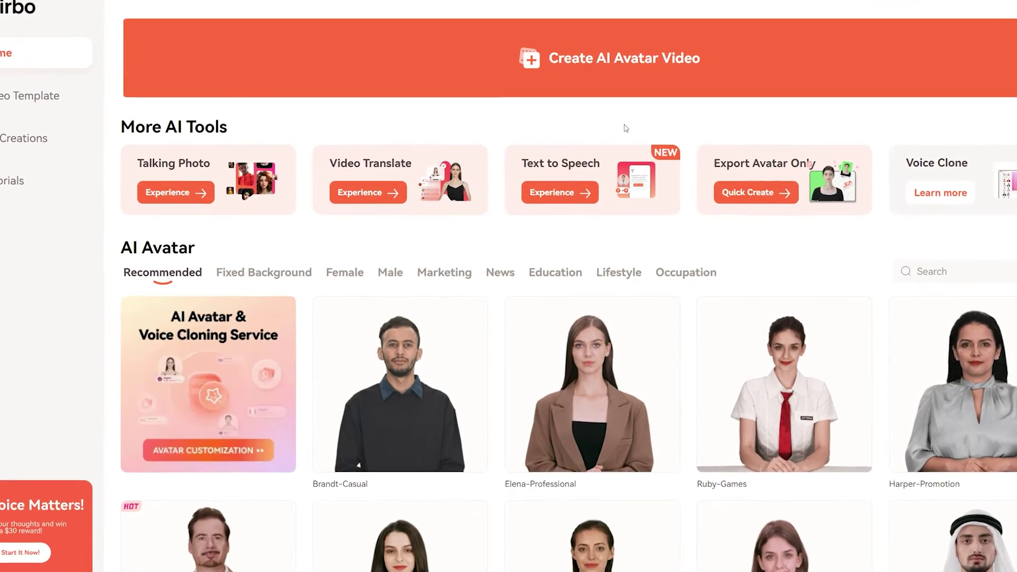
Upload Sample Clip.mp4 to Video Translate and set English as source and Arabic as target.
left_click(367, 192)
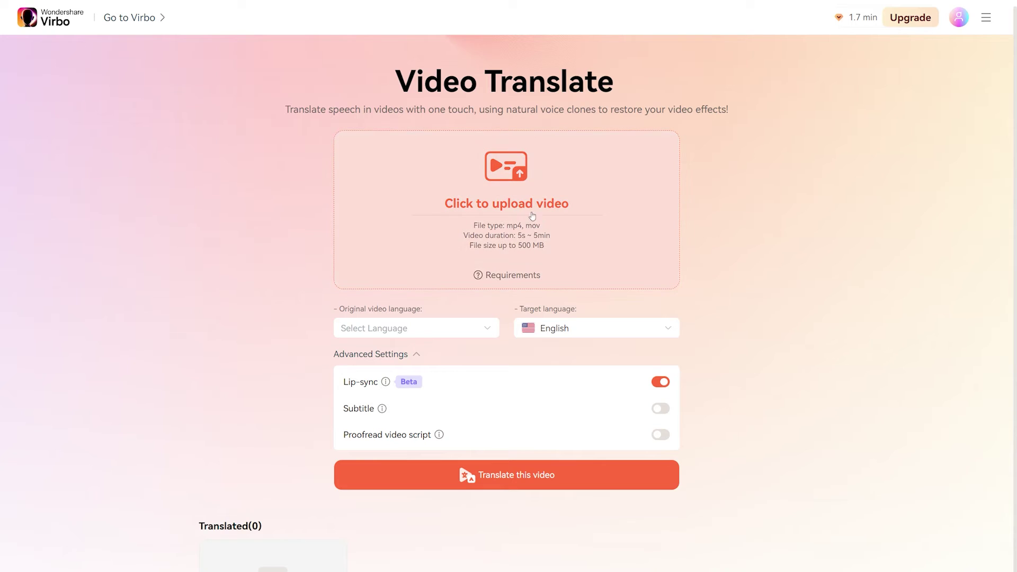
left_click(521, 210)
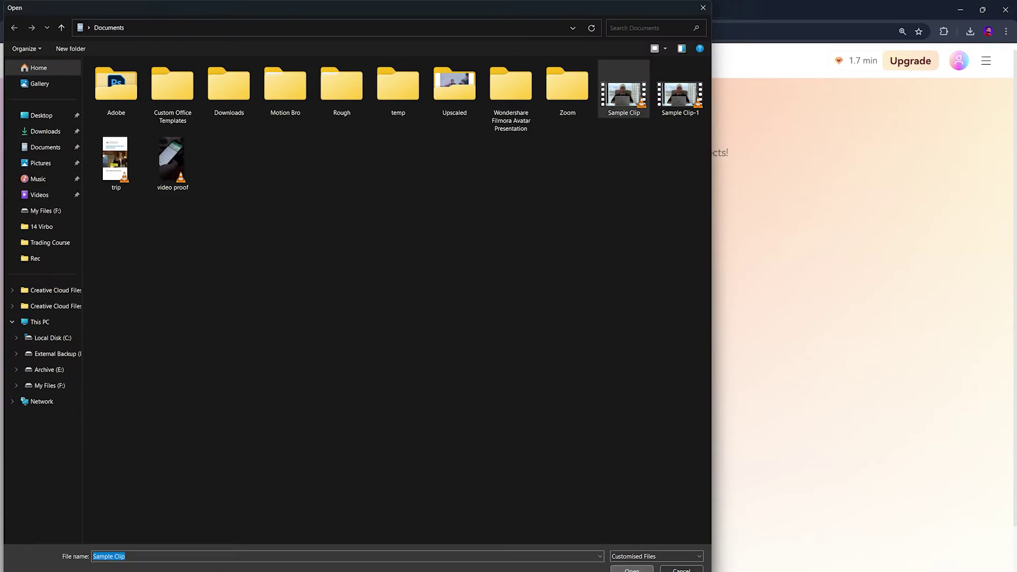
key("Return")
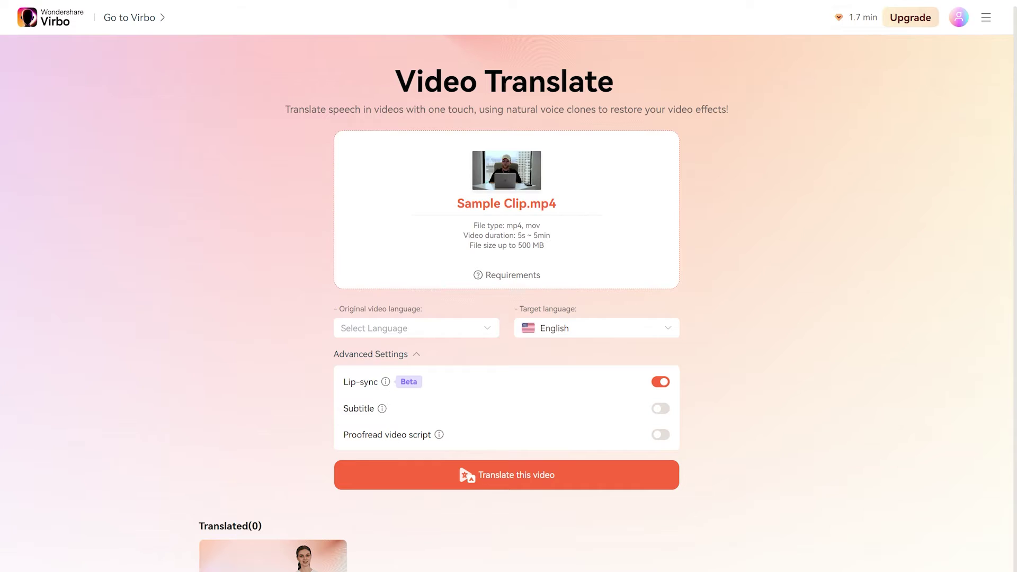
left_click(462, 328)
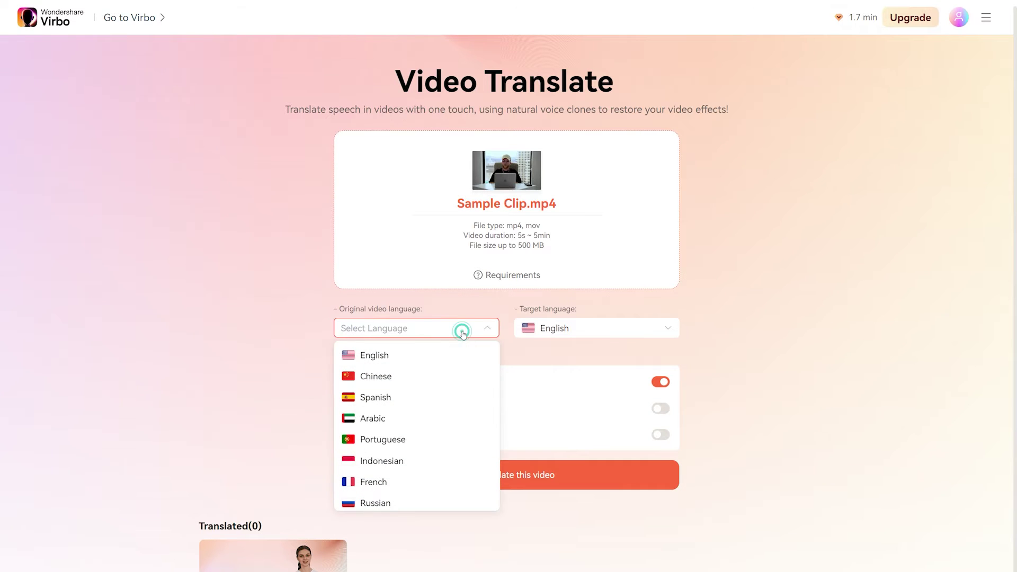
left_click(401, 358)
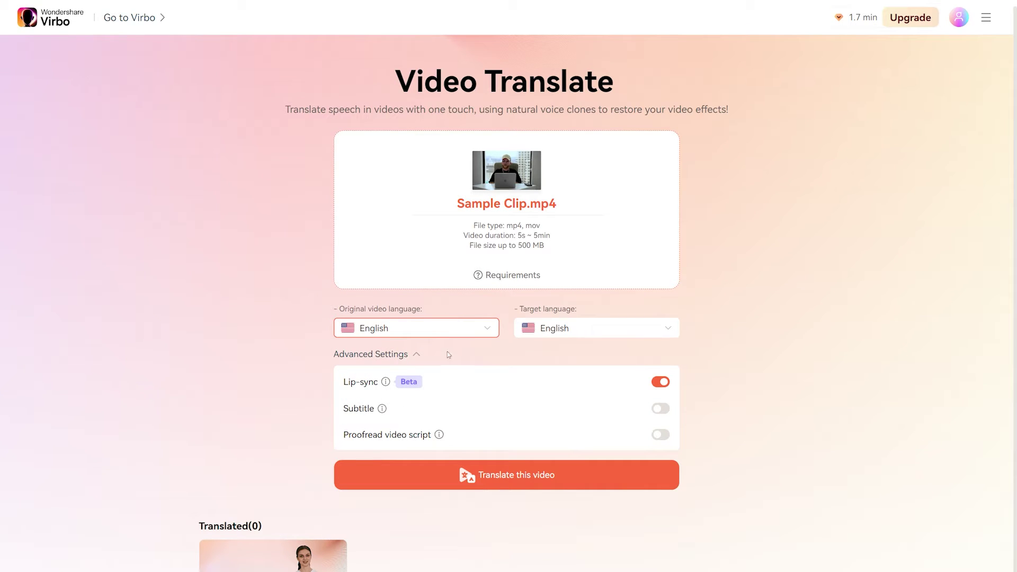
left_click(602, 333)
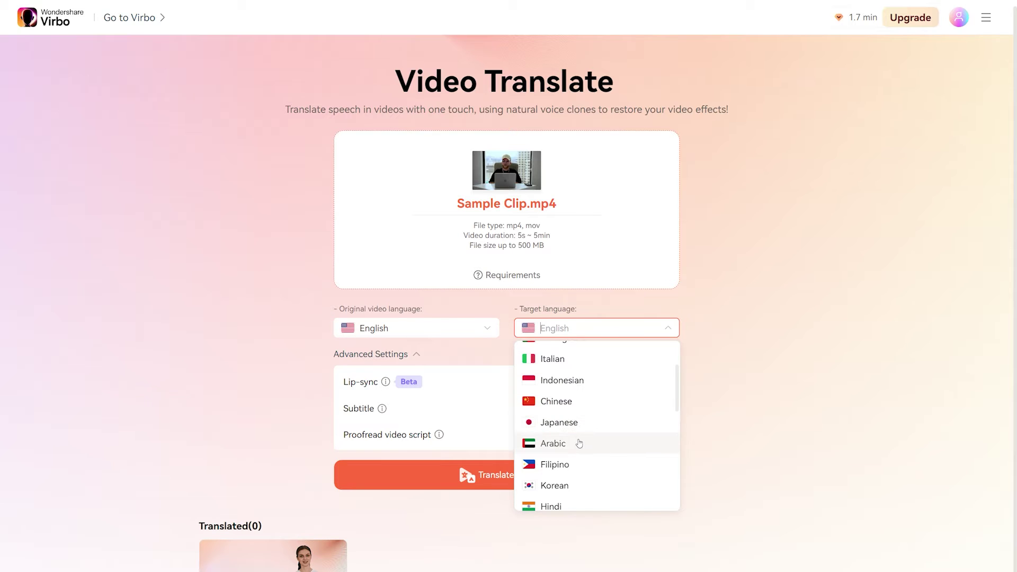
left_click(579, 444)
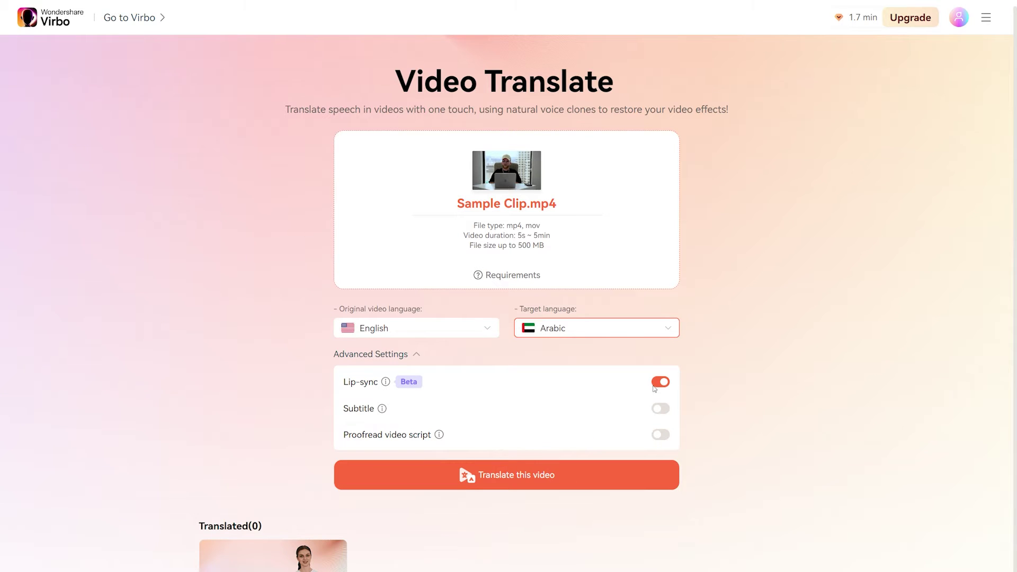
Enable lip-sync, accept its video requirements, and start the translation.
left_click(657, 383)
left_click(656, 388)
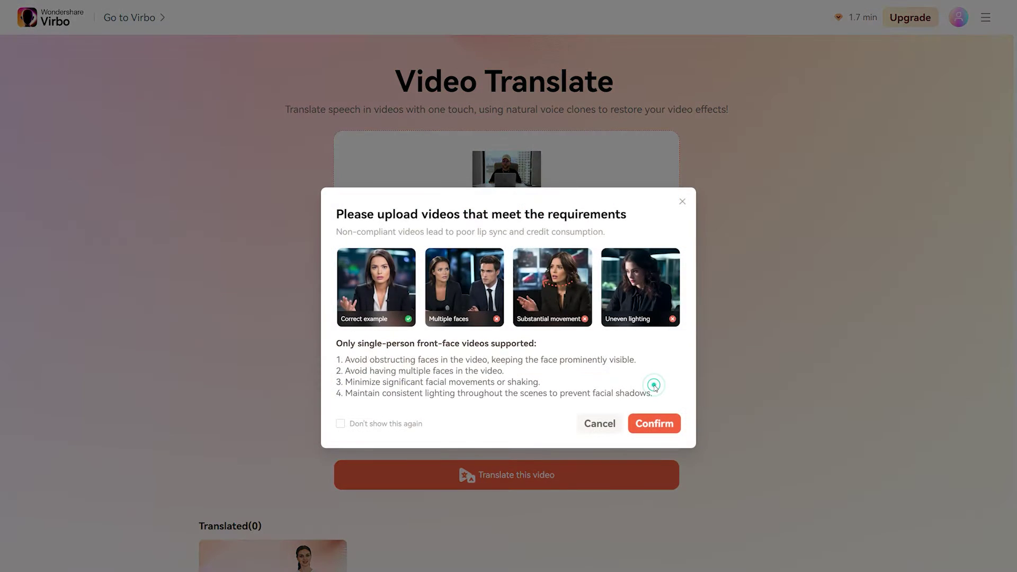
left_click(649, 426)
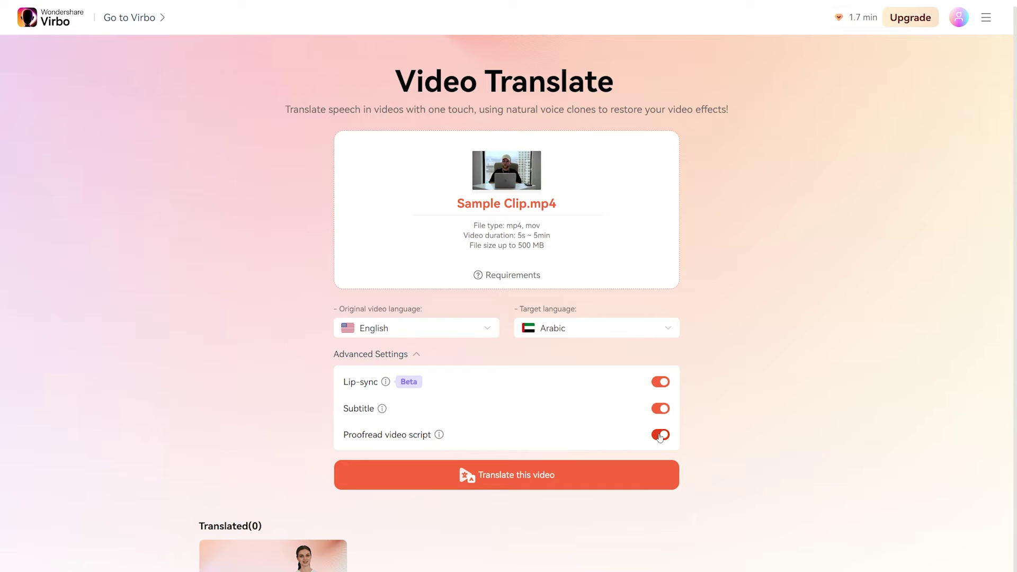
left_click(607, 479)
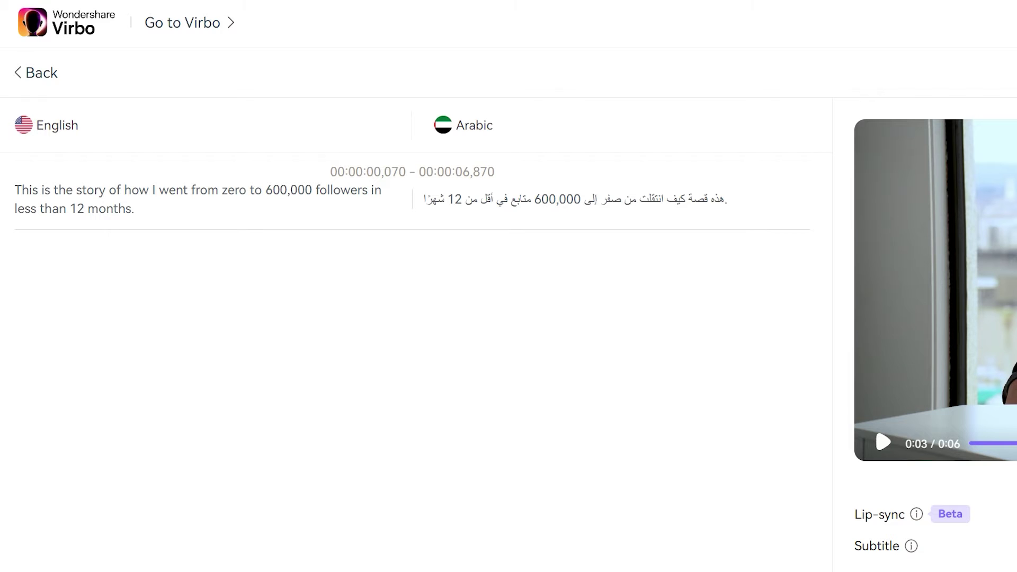
Submit the proofread Arabic translation for processing.
left_click(800, 419)
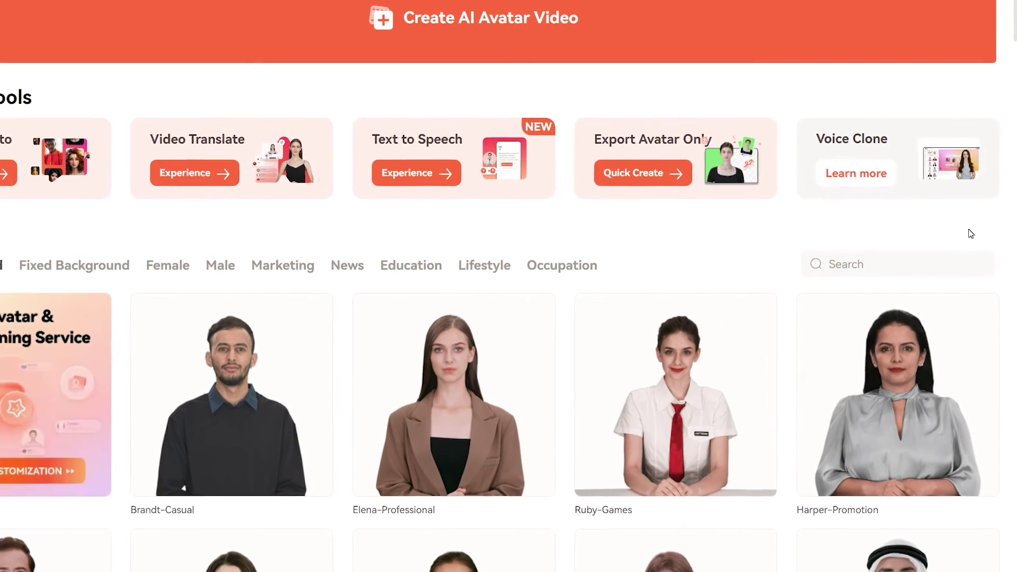
left_click(879, 142)
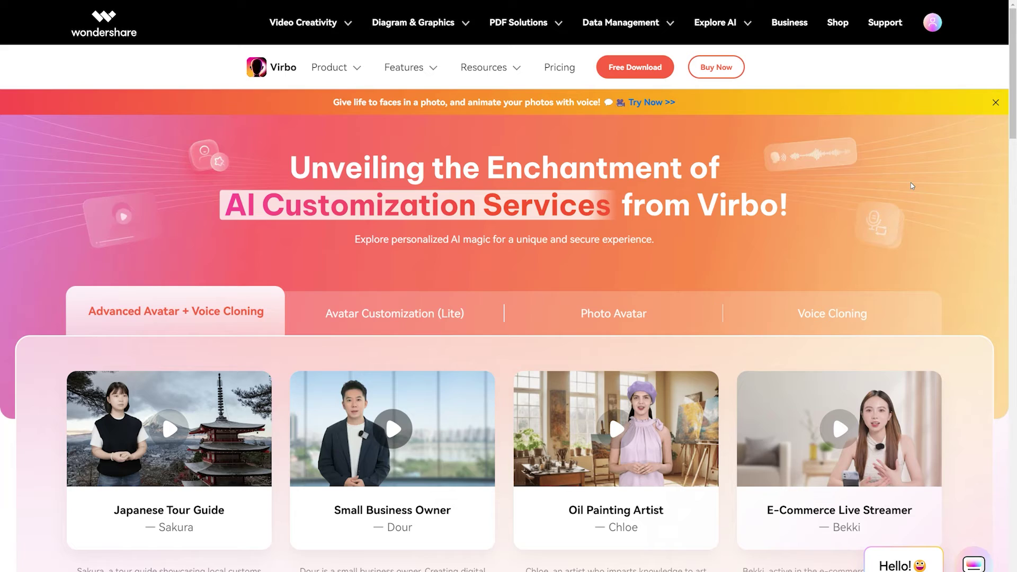
scroll(927, 224, "down", 8)
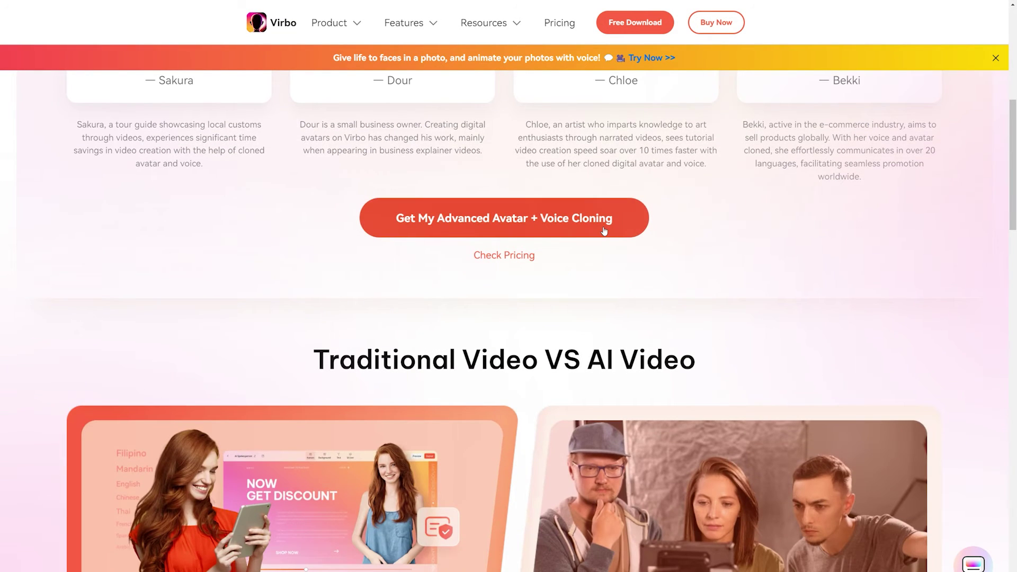
left_click(604, 229)
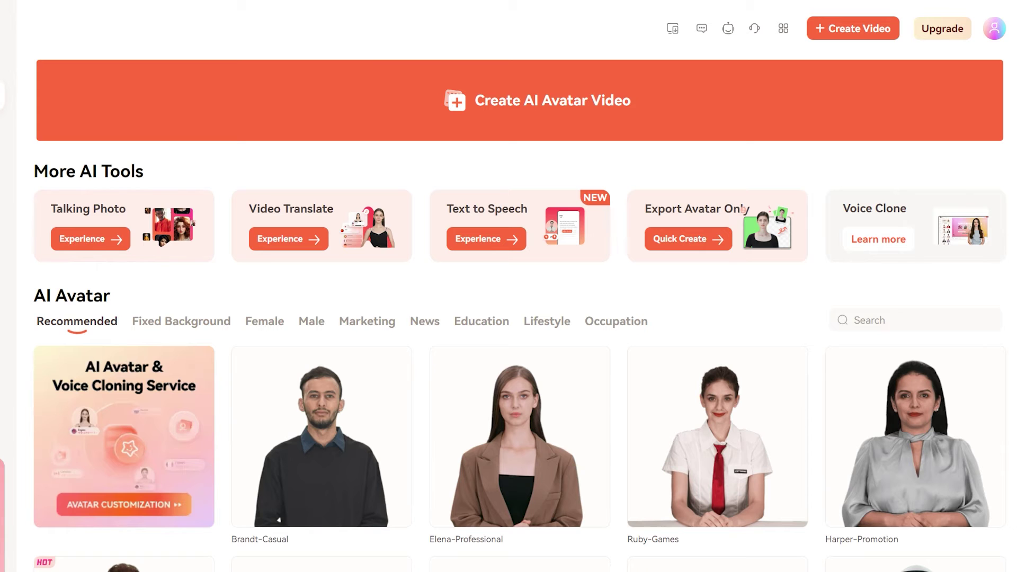
Create a new Landscape 16:9 AI avatar video and delete the default avatar from the canvas.
left_click(559, 109)
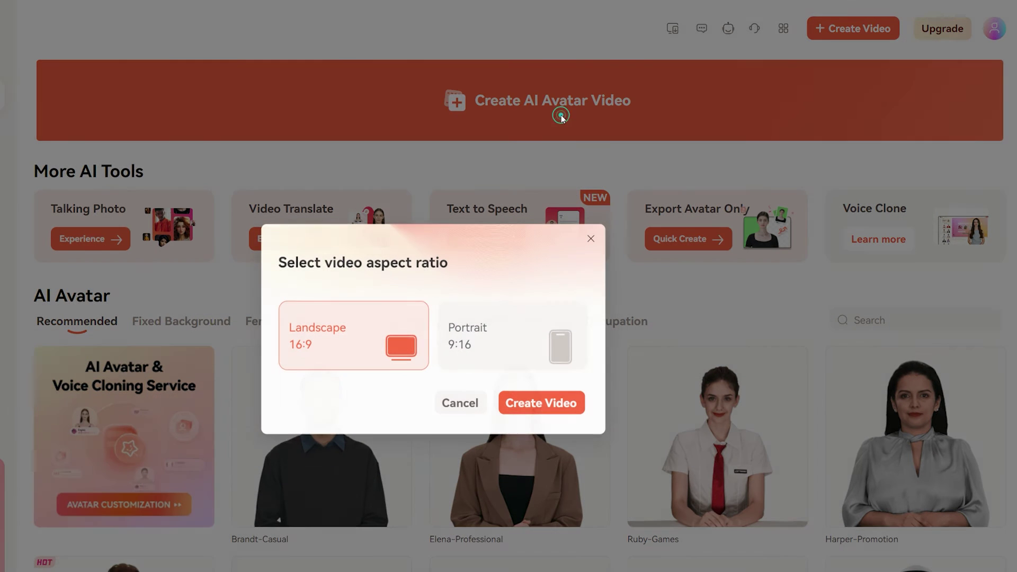
left_click(539, 412)
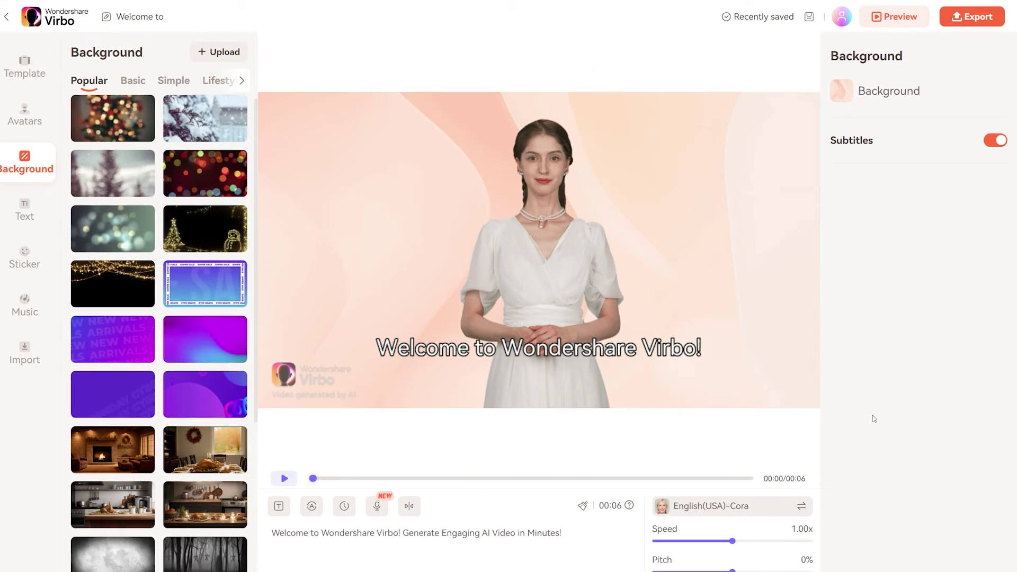
left_click(648, 347)
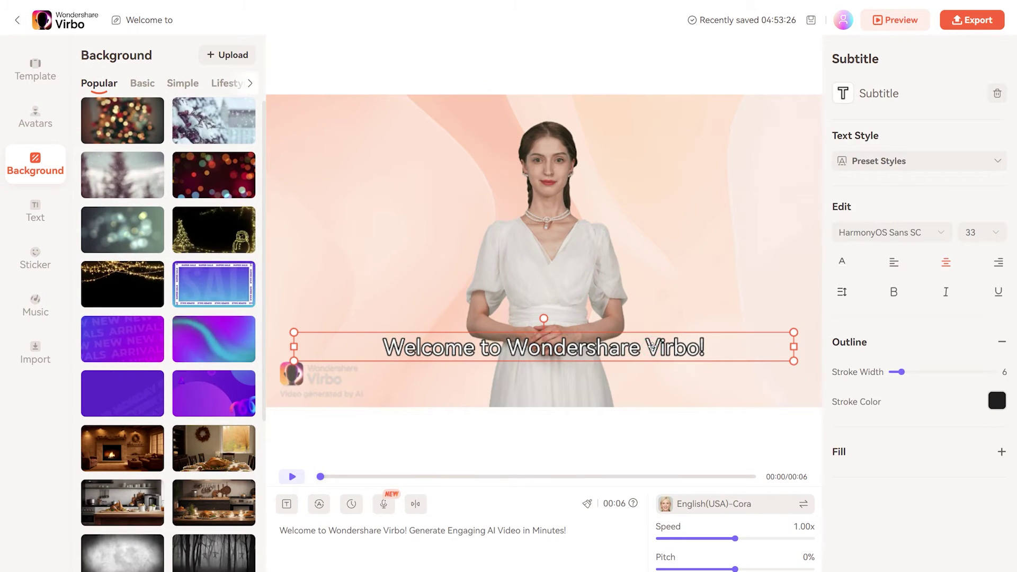
left_click(662, 296)
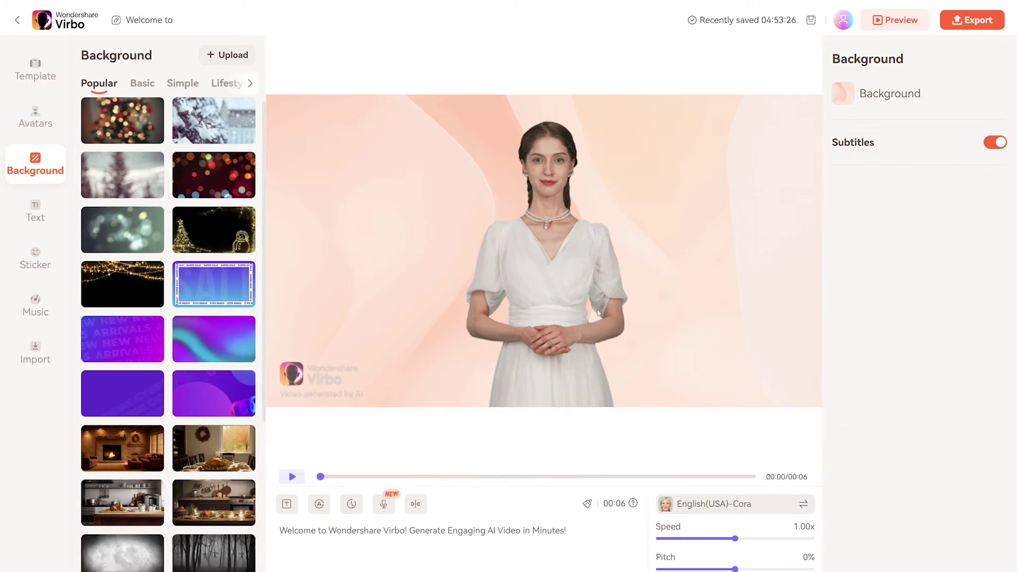
left_click(587, 299)
key("Delete")
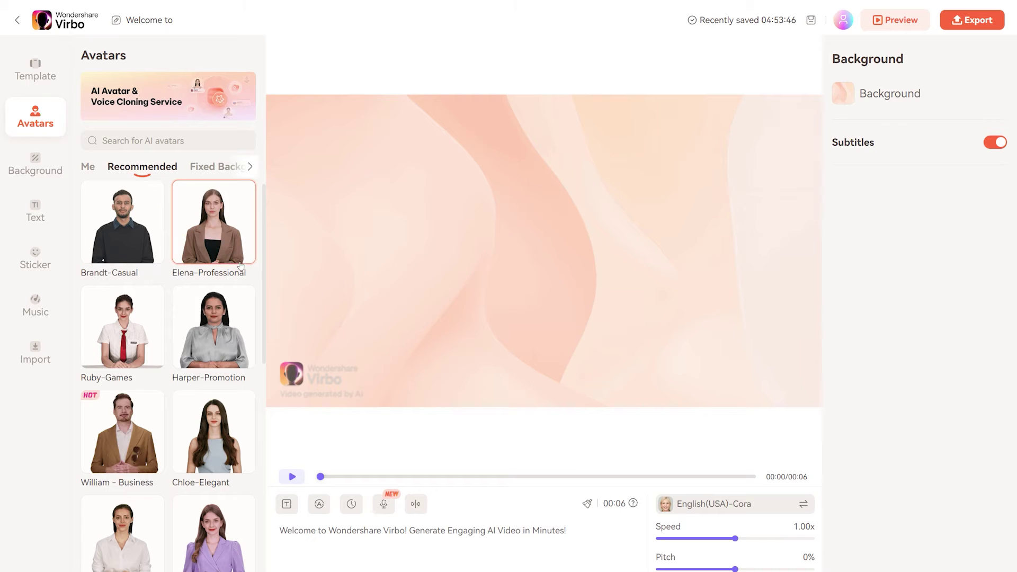
Add the Pierre-Casual avatar and apply the fireplace living-room background.
scroll(253, 281, "down", 6)
scroll(255, 285, "down", 10)
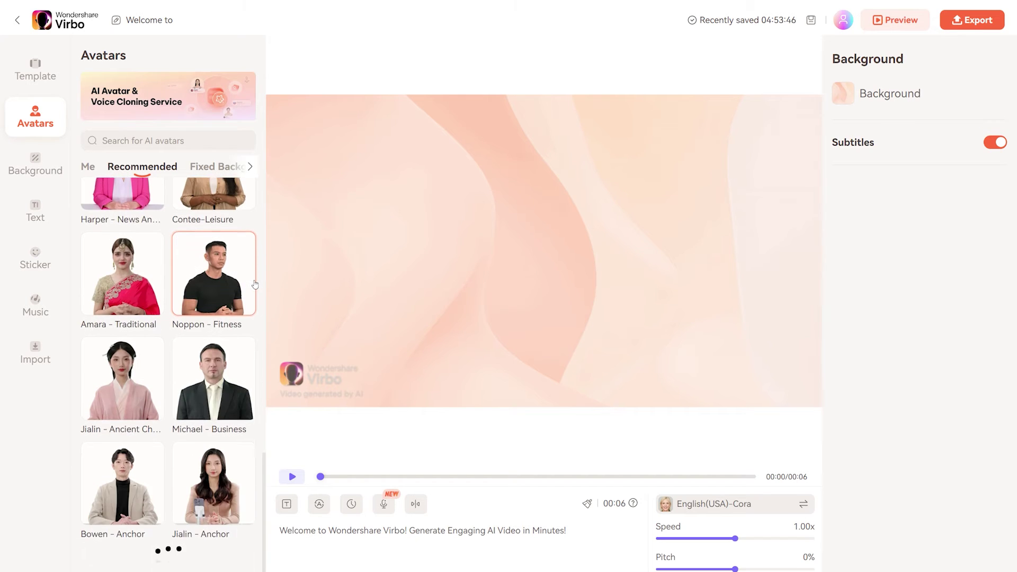
left_click(190, 271)
left_click(35, 165)
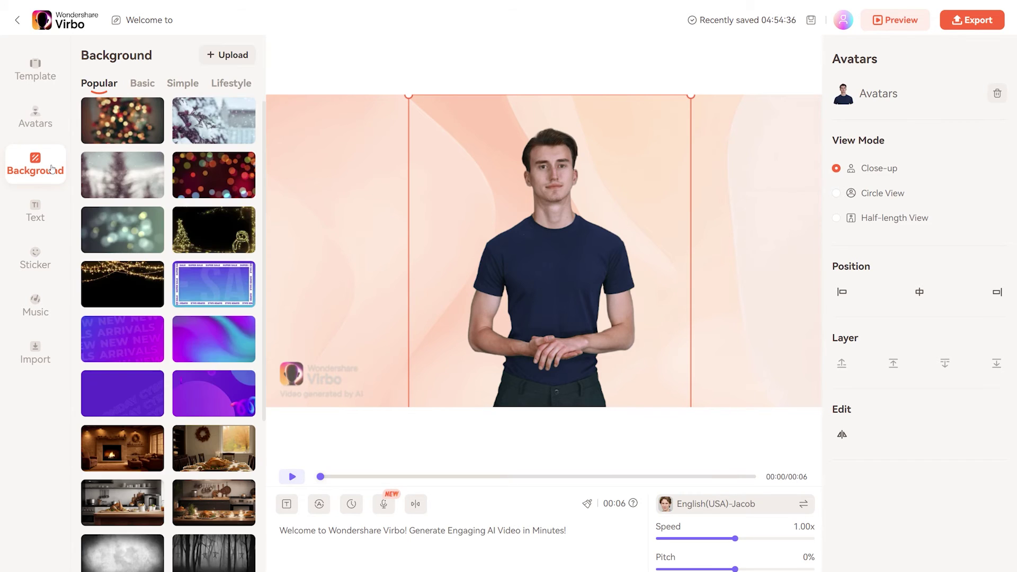
scroll(194, 241, "down", 5)
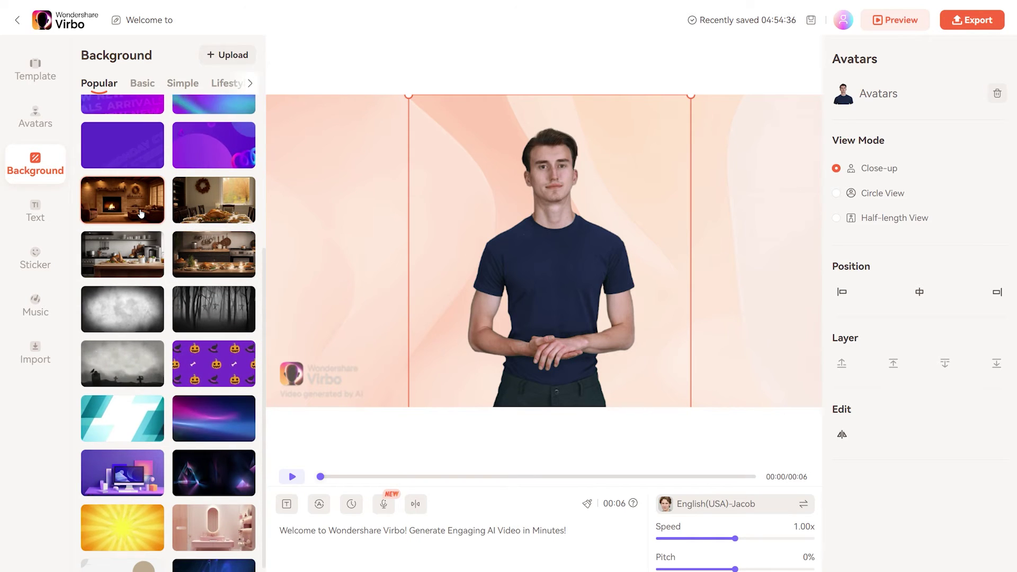
left_click(141, 214)
Browse the Sticker, Music, Import and Template panels, then clear the scene's script.
left_click(37, 270)
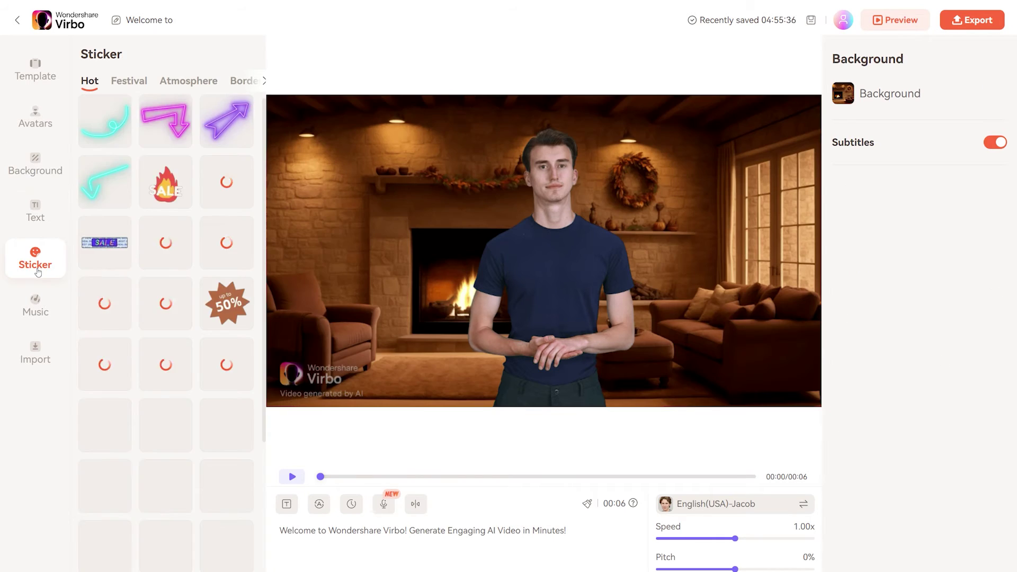
left_click(45, 312)
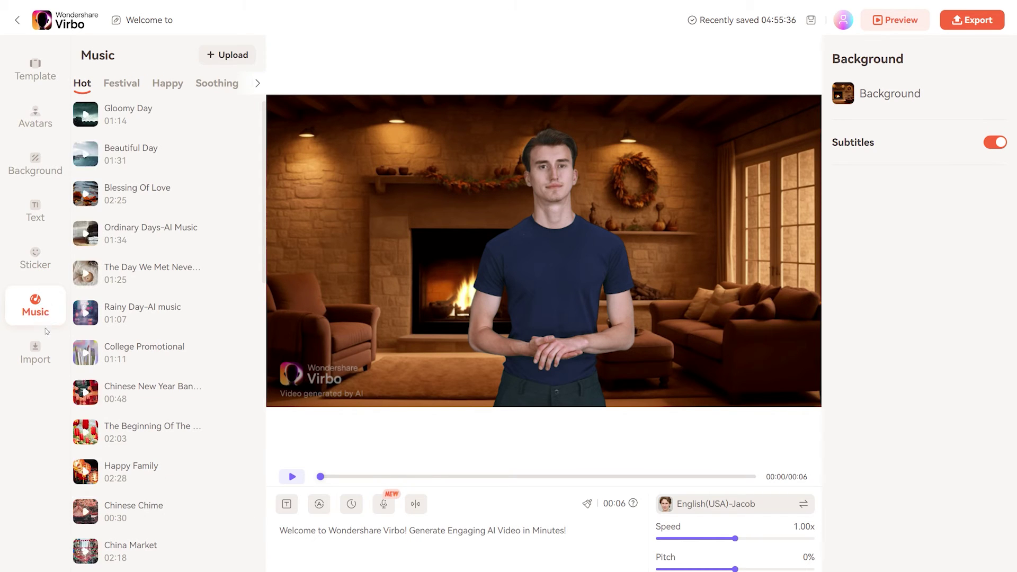
left_click(44, 354)
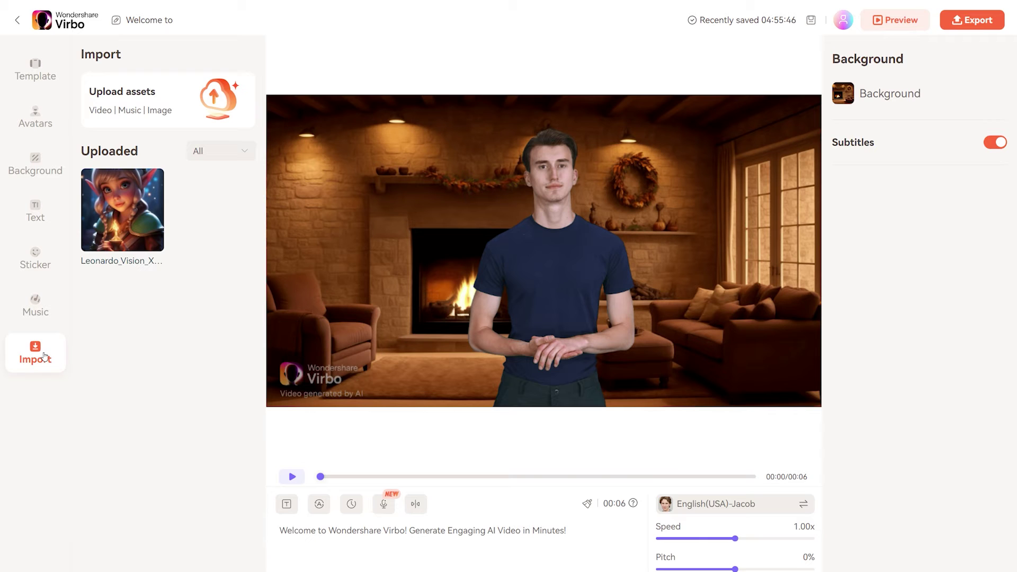
left_click(38, 80)
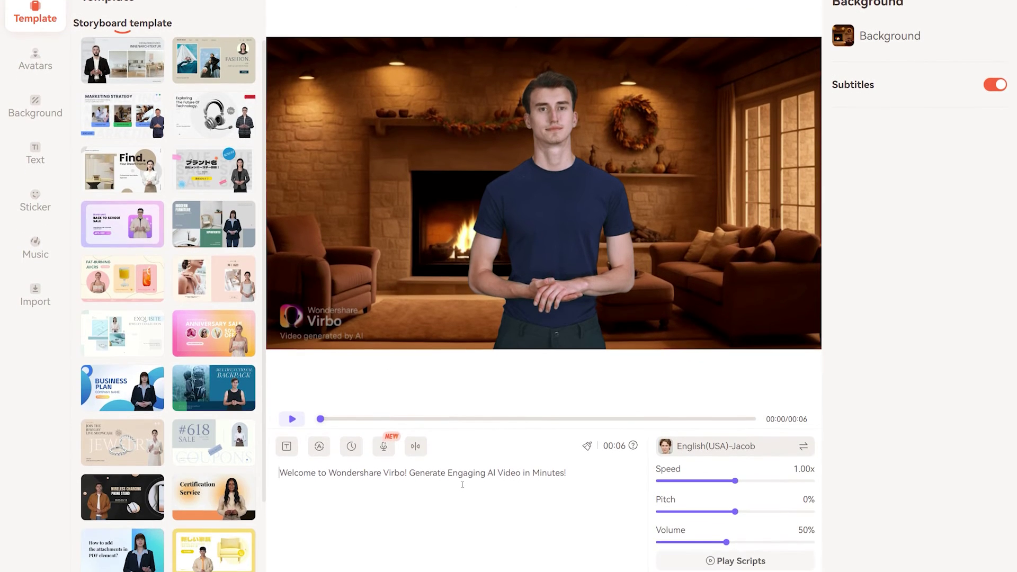
left_click(462, 542)
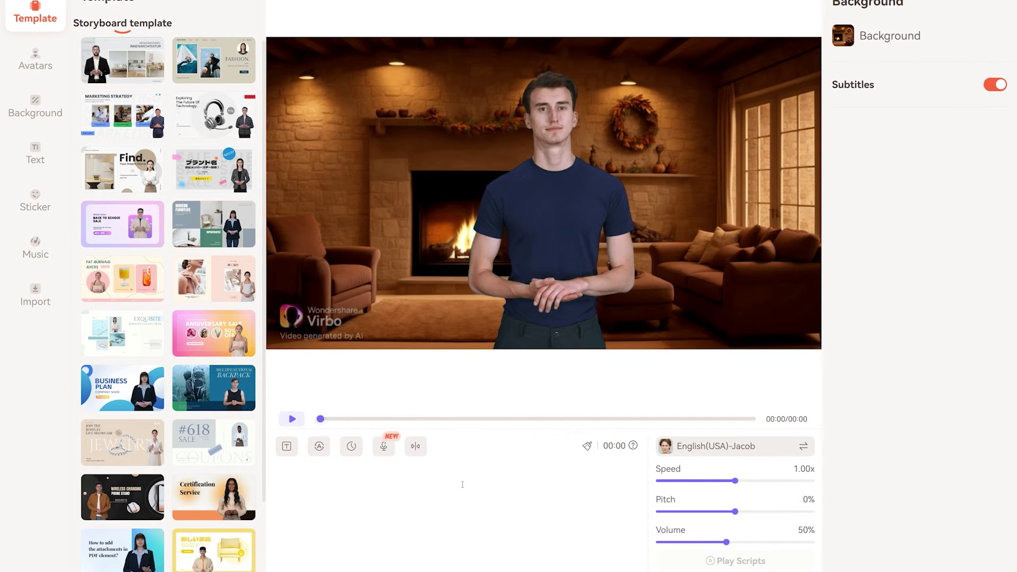
Type a presenter intro line and apply an AI Professional rewrite, lengthening the video to 00:19.
type("My name is Jacob and I will show")
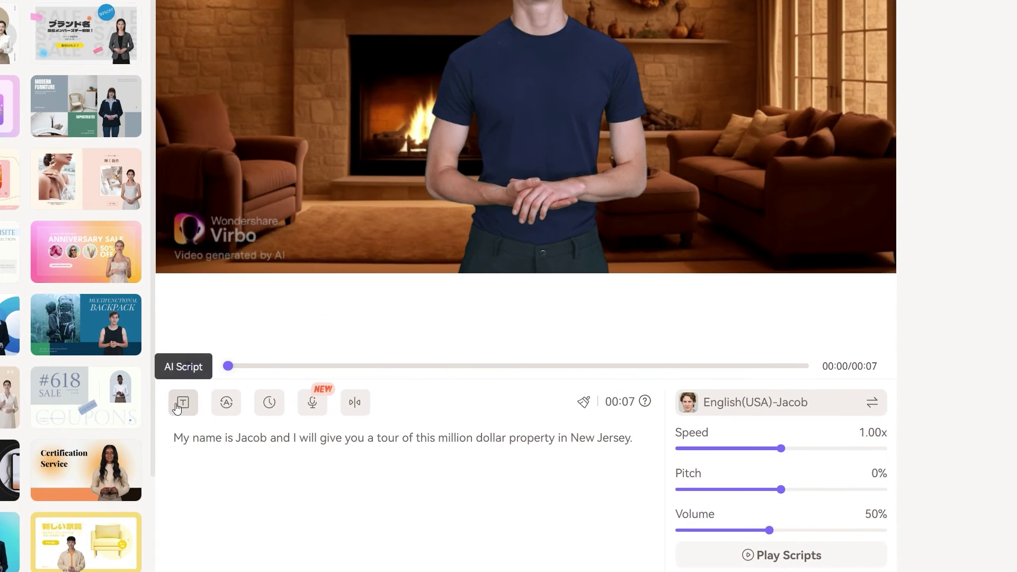
left_click(180, 404)
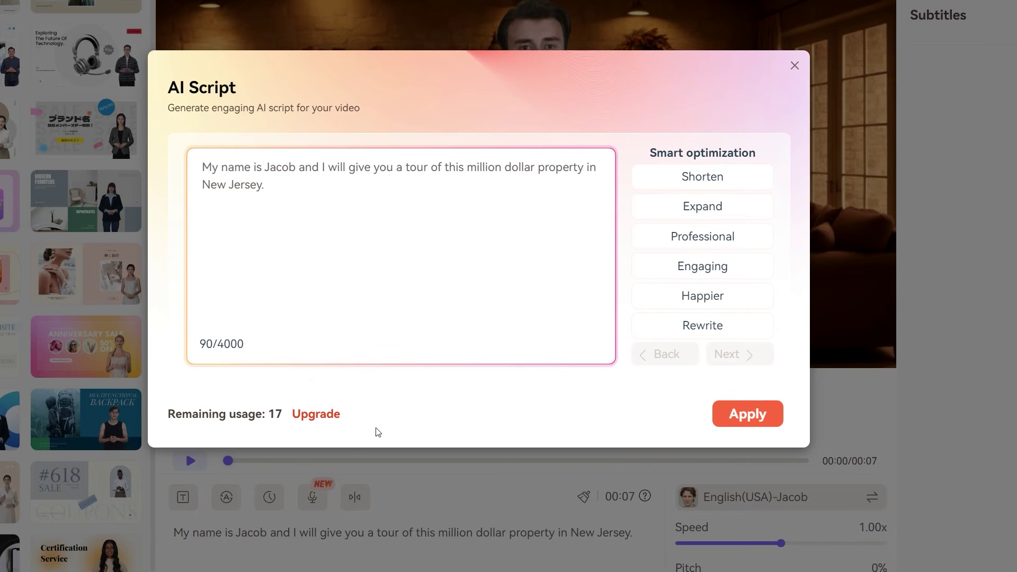
left_click(734, 238)
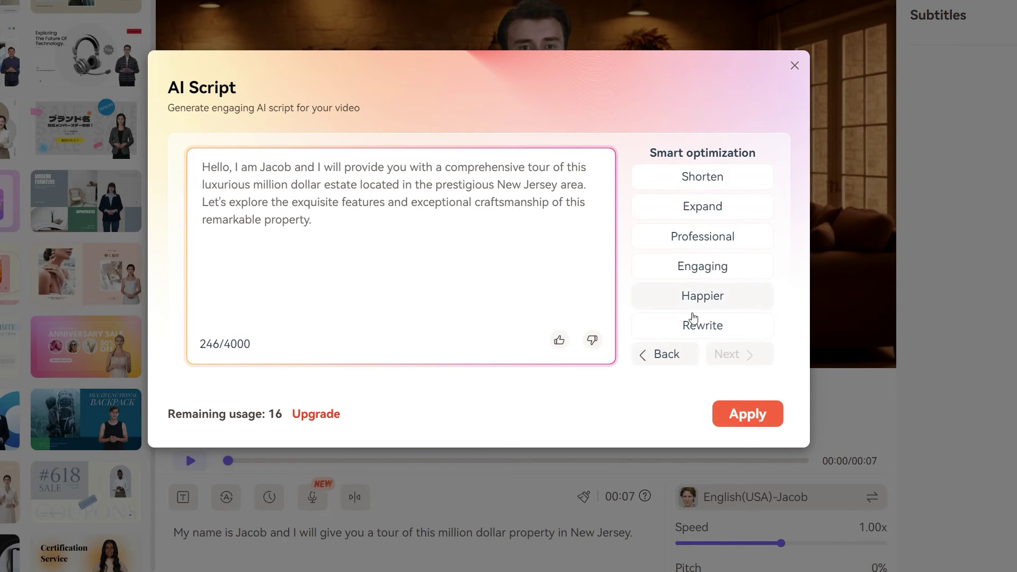
left_click(731, 409)
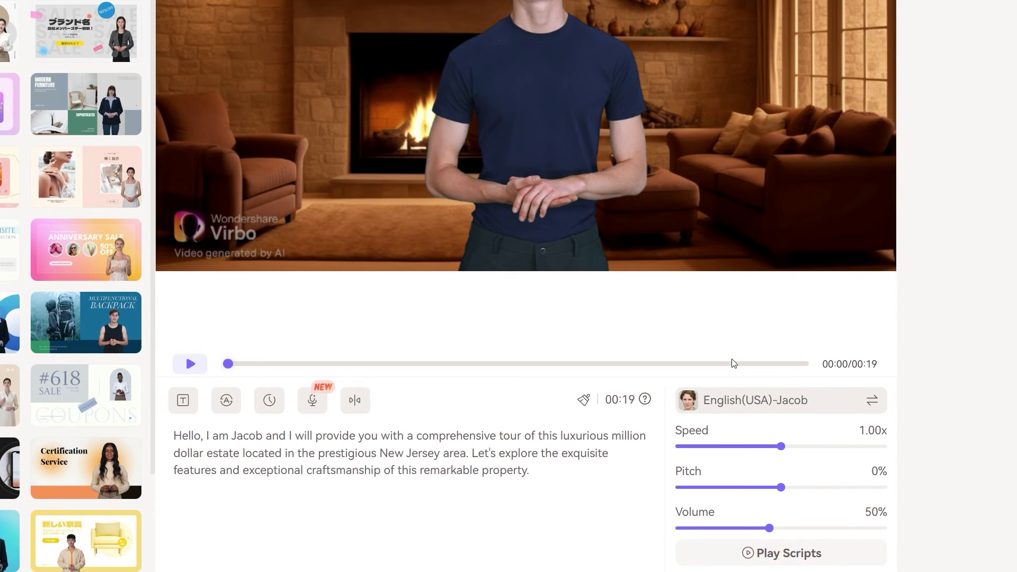
Switch the voiceover to the male English(USA)-Brian voice, then try adding another scene.
left_click(817, 405)
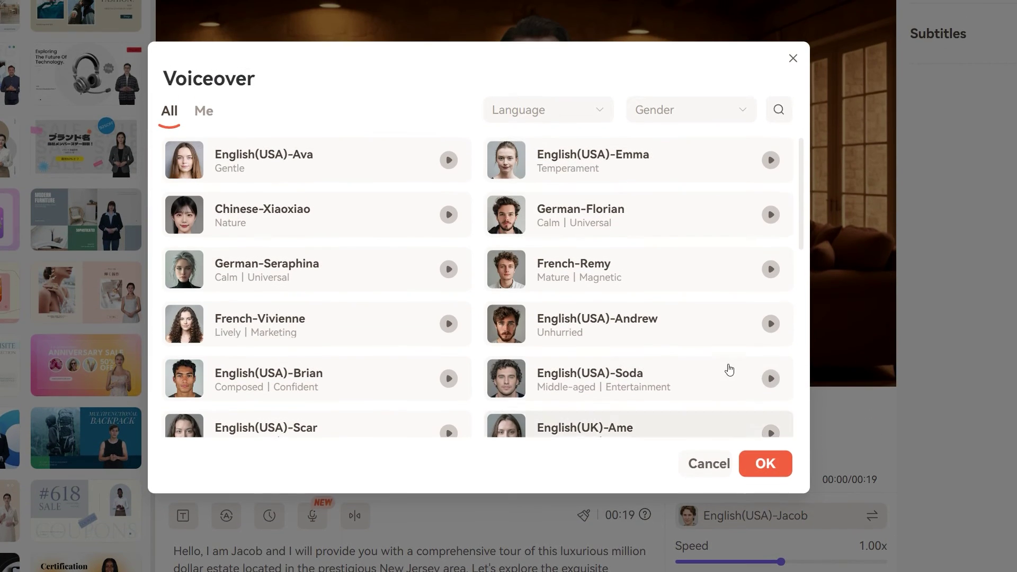
left_click(574, 109)
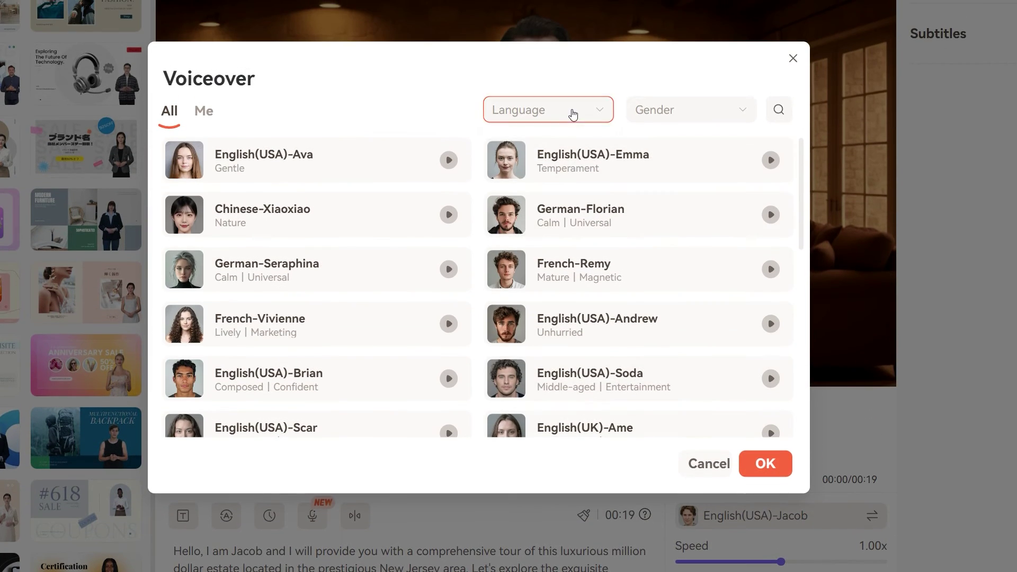
left_click(542, 168)
left_click(679, 109)
left_click(656, 177)
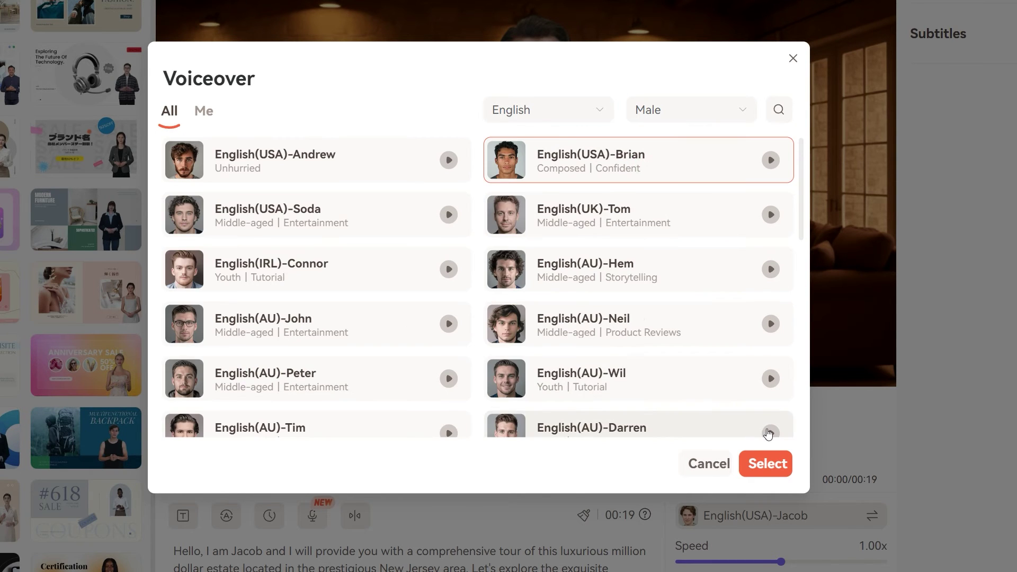
left_click(767, 465)
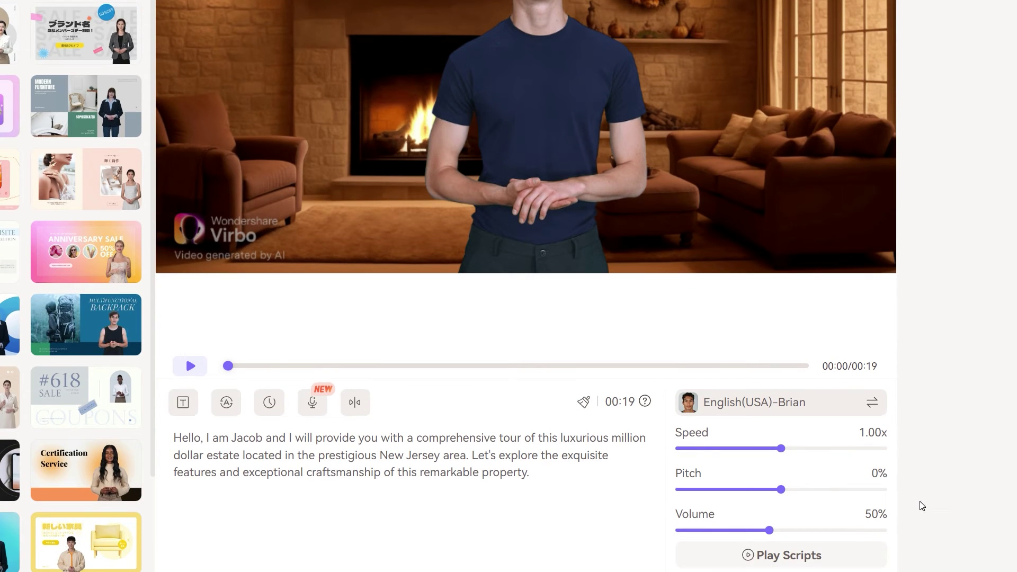
left_click(355, 403)
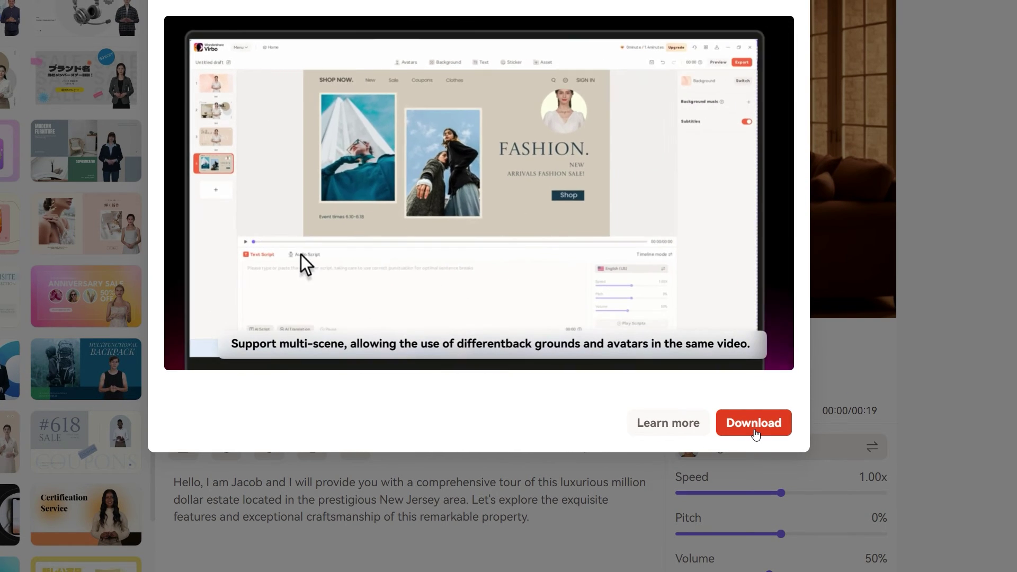
Dismiss the desktop-version download prompt and export the fireplace avatar video.
left_click(754, 423)
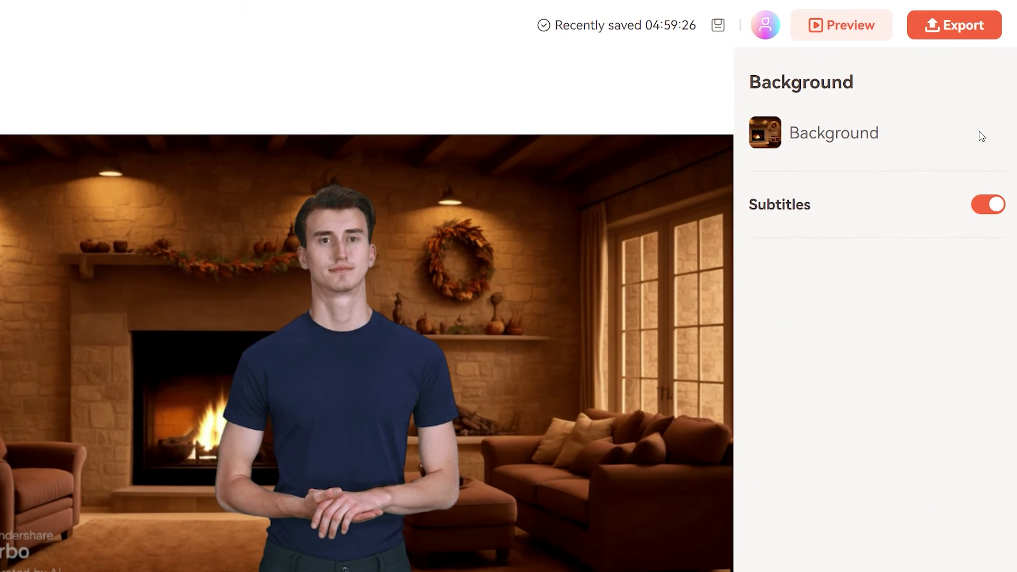
left_click(966, 37)
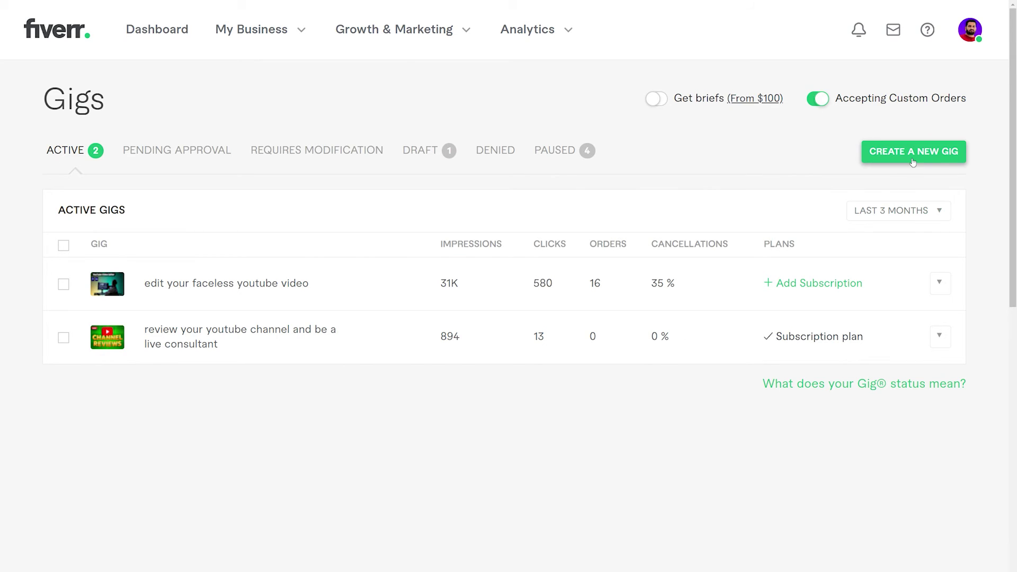
Title the new gig 'I will translate your video to arabic with lip-sync'.
type("crea")
type("te a promotional video")
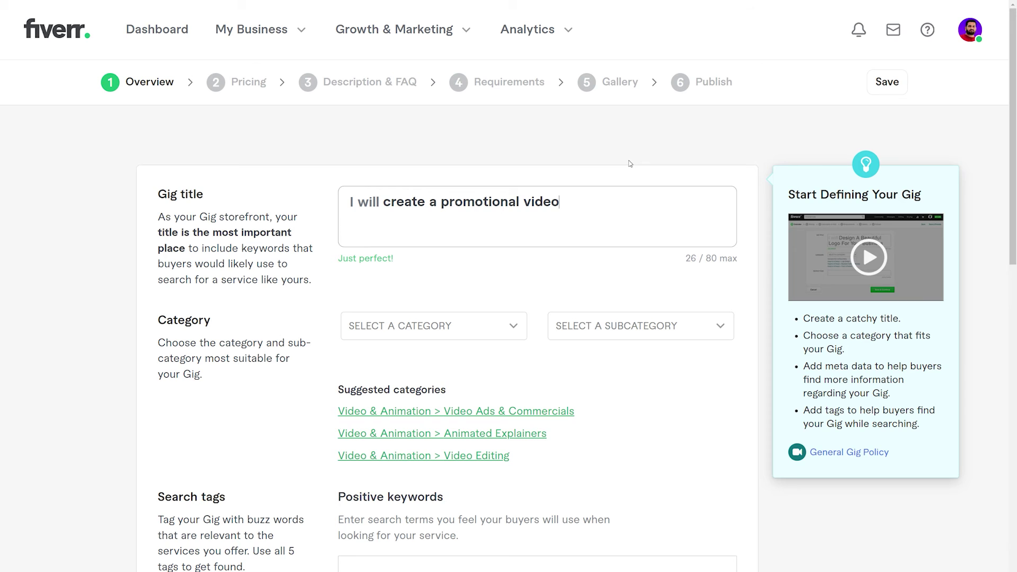
key("ctrl+a")
type("tr")
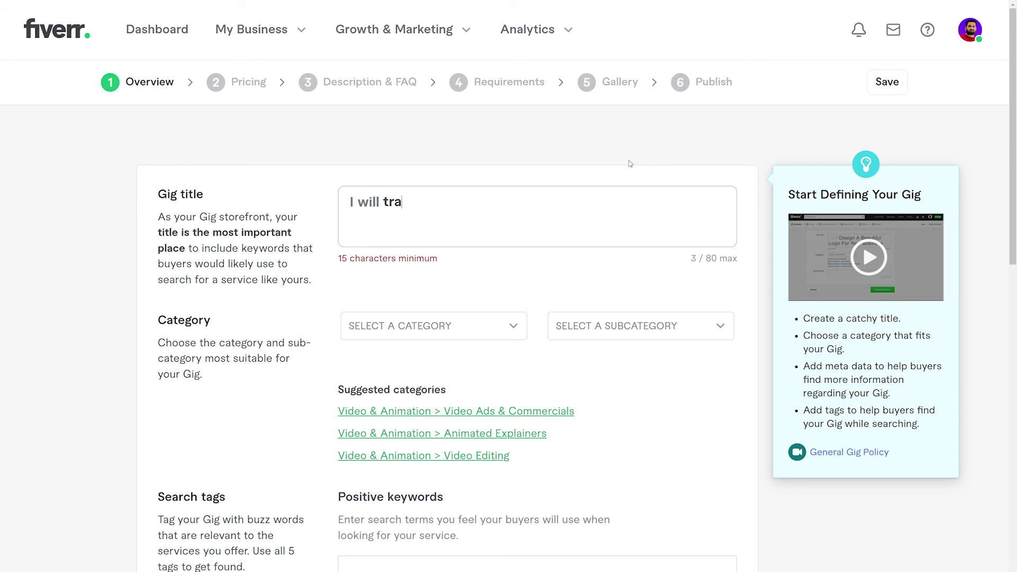
type("anslate your video to arabicwith")
type(" lip-")
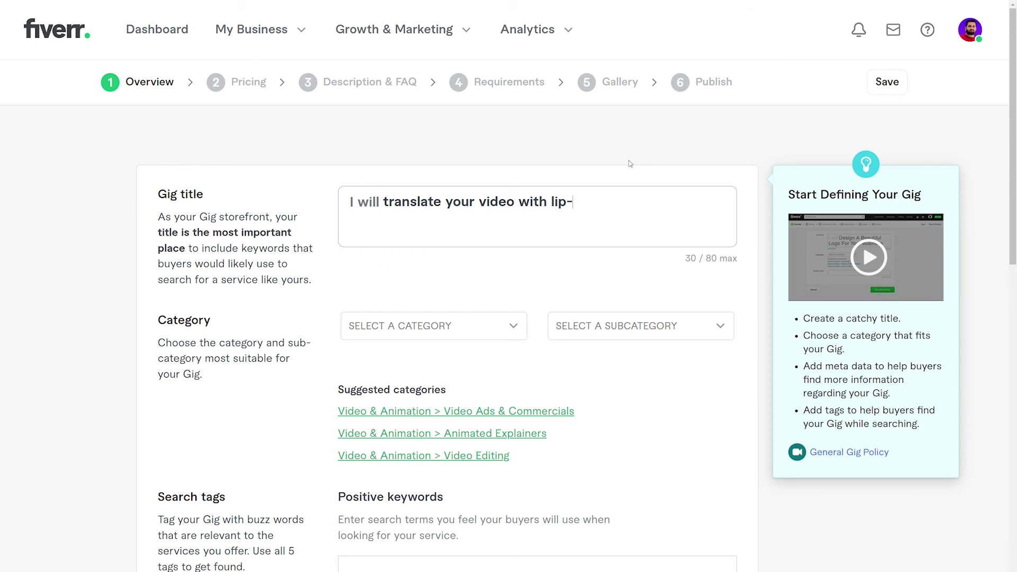
type("sync")
key("ctrl+Left")
key("ctrl+Left")
key("ctrl+Left")
type("to arabic")
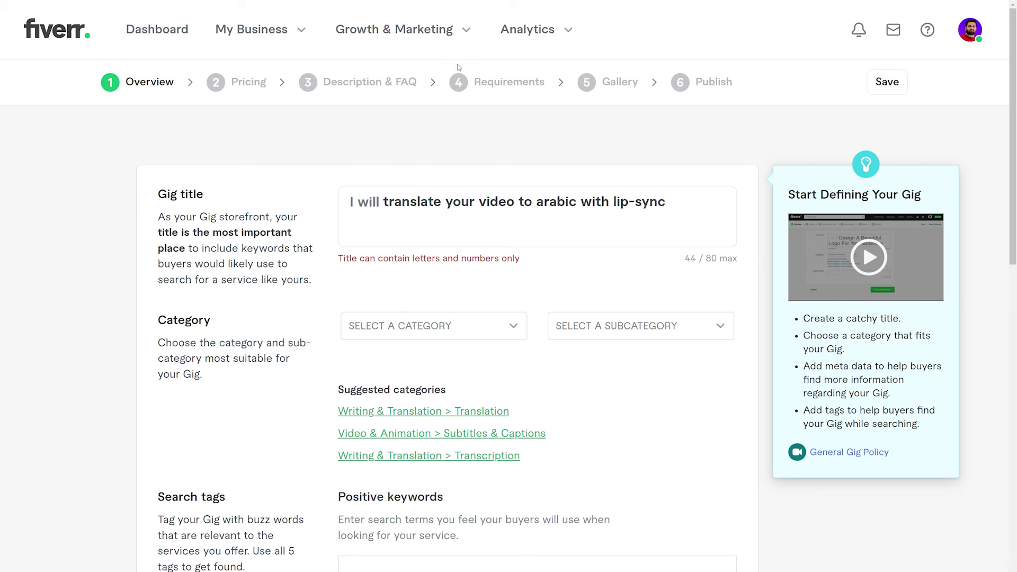
left_click(443, 31)
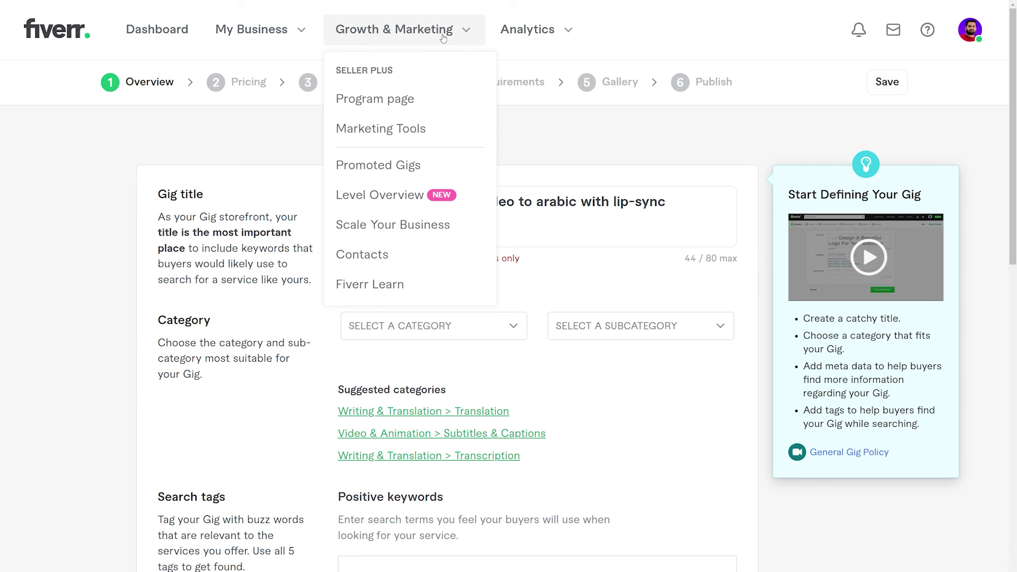
Lower the Promoted Gigs daily budget to a custom $6, then return to the buyer homepage search.
left_click(427, 174)
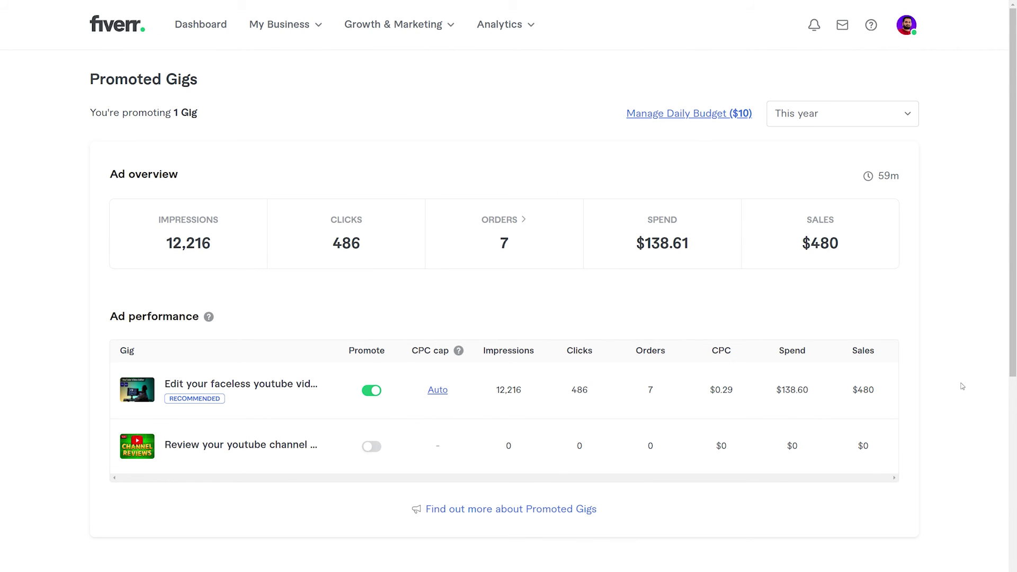
left_click(744, 115)
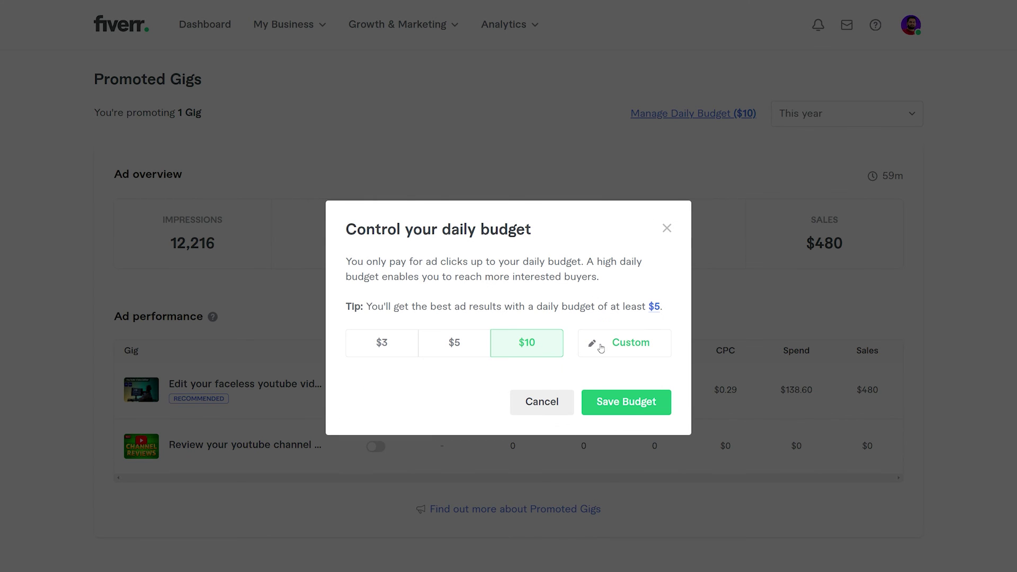
left_click(601, 347)
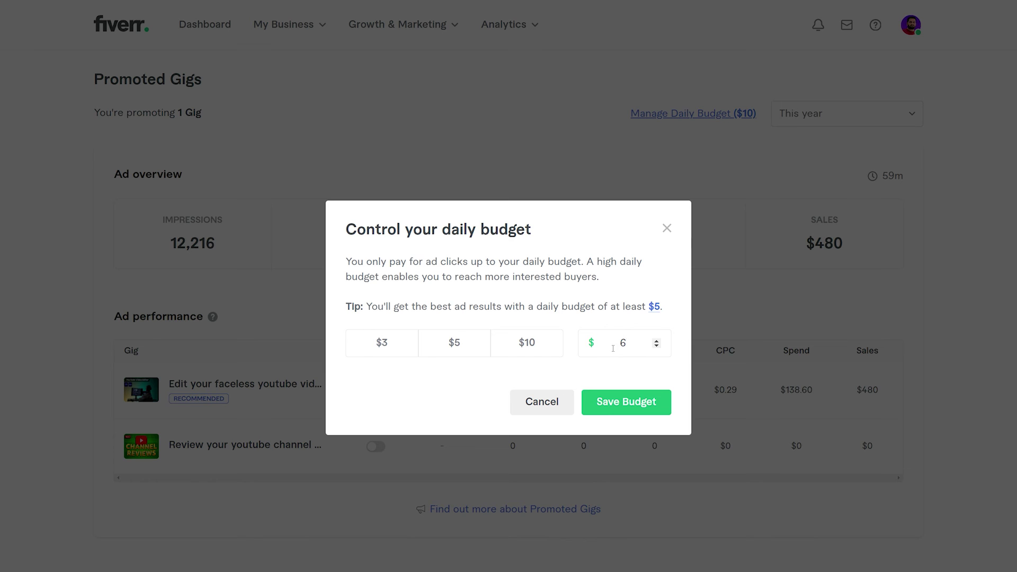
left_click(627, 404)
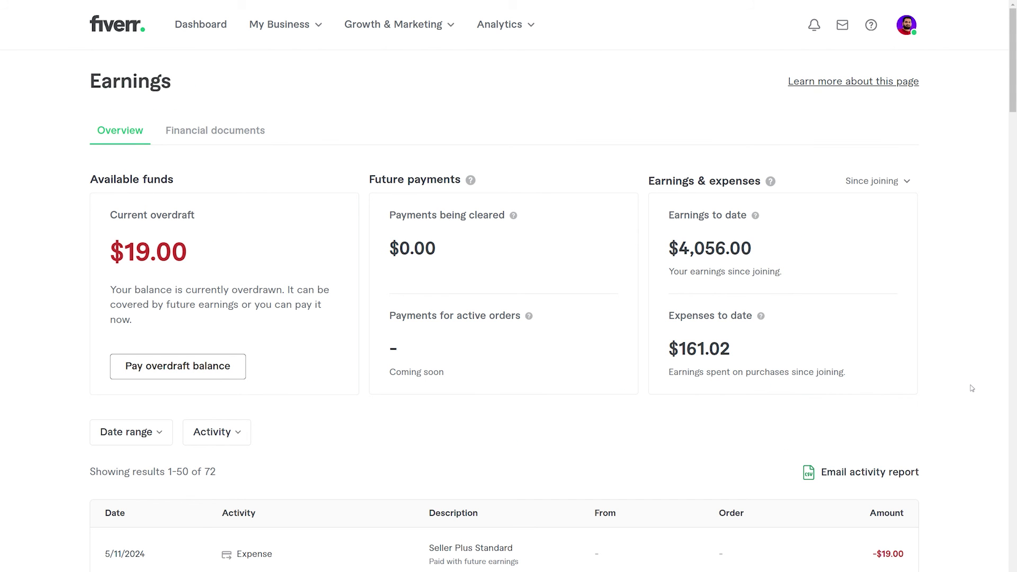
left_click(374, 23)
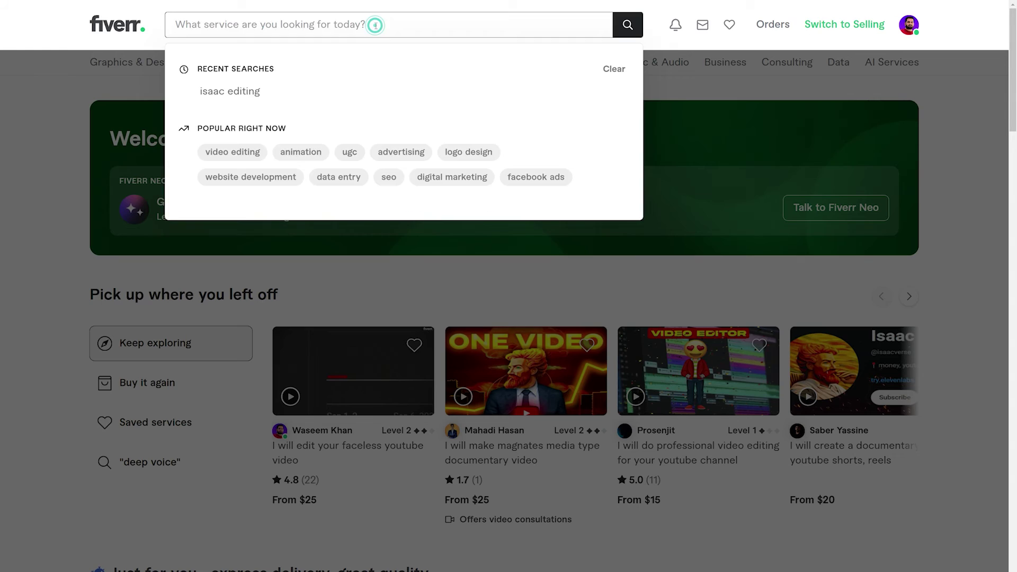
Search Fiverr for 'video translation', browse the results and look over the AI Services categories.
type("video trans")
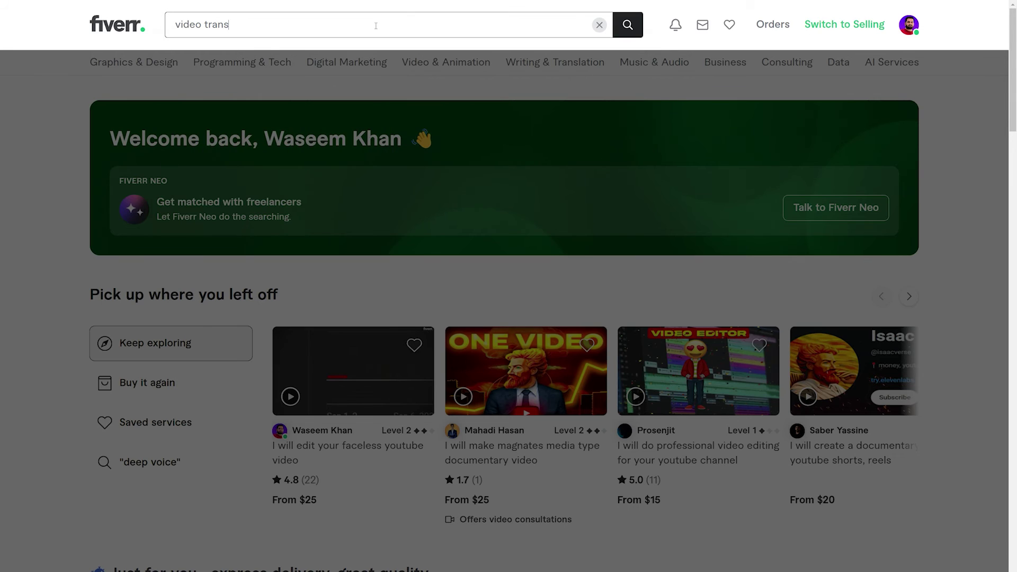
type("lation")
key("Return")
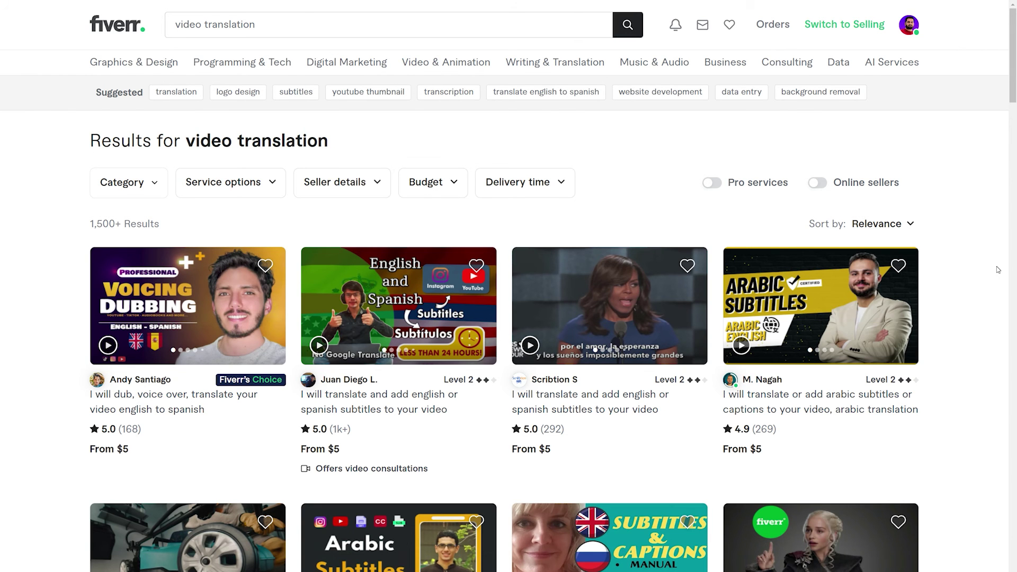
scroll(998, 270, "down", 5)
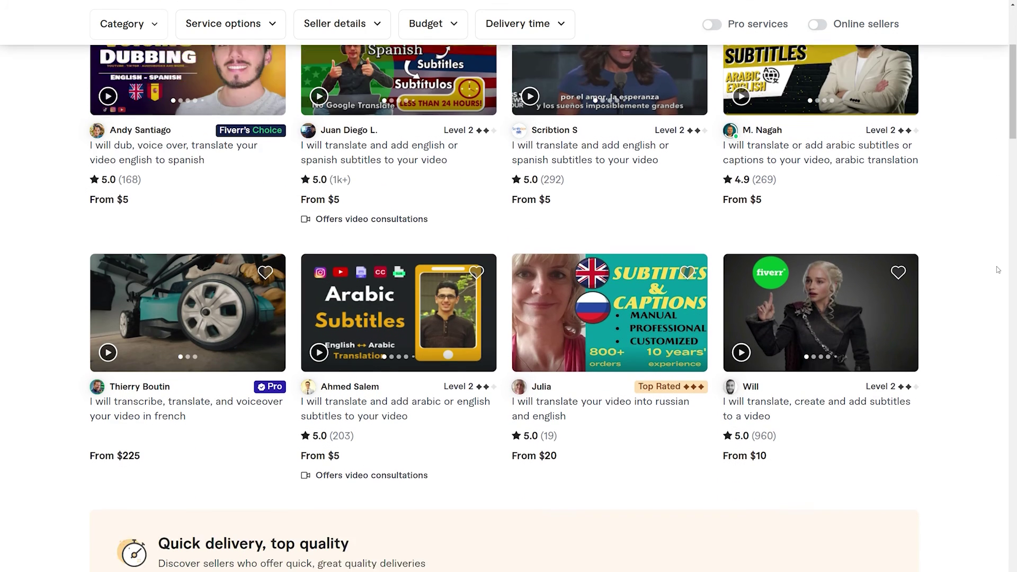
scroll(998, 270, "down", 2)
scroll(998, 270, "up", 10)
mouse_move(838, 91)
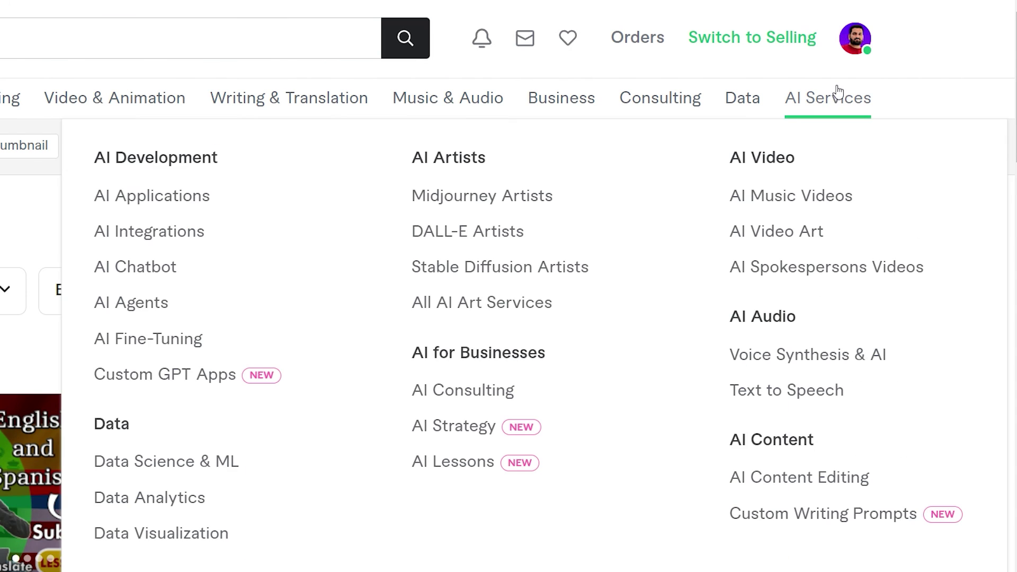